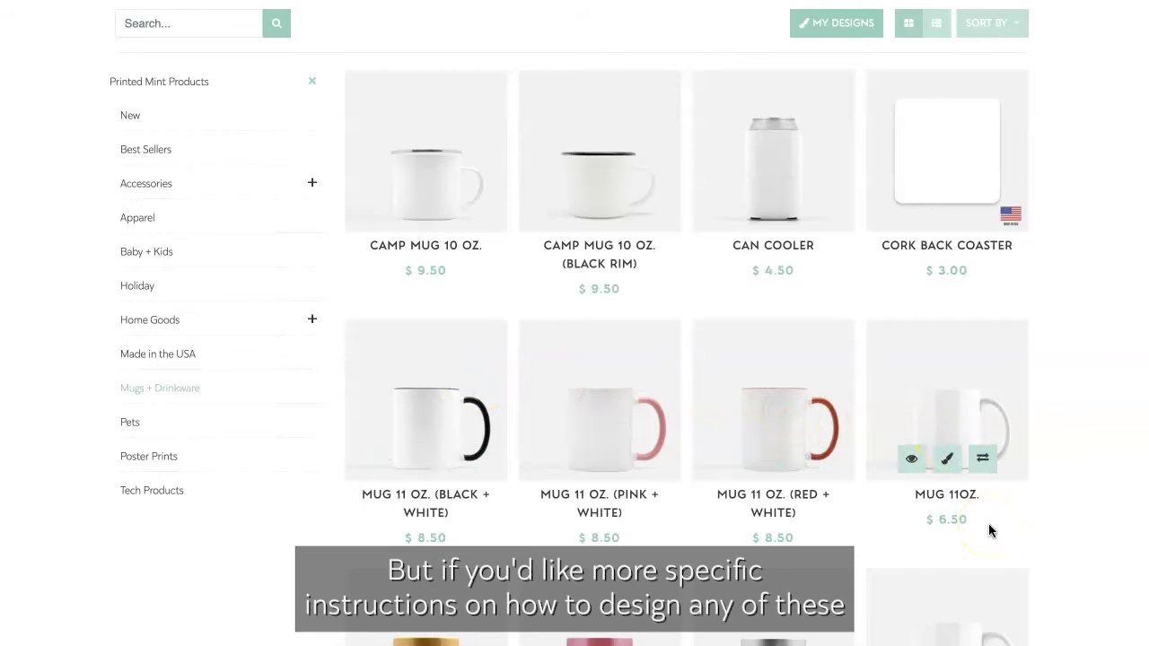
# - Browse the product catalogue and open the Mug 11oz. product page
pyautogui.scroll(2, 1000, 444)
pyautogui.scroll(-2, 1003, 450)
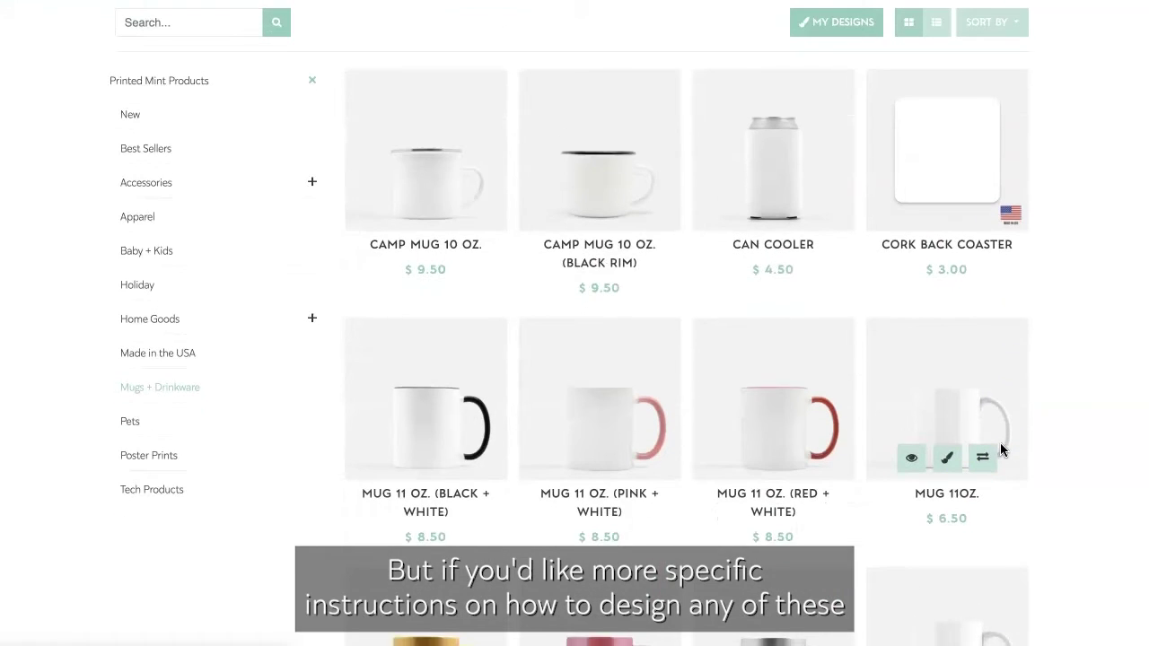
pyautogui.scroll(-2, 1002, 449)
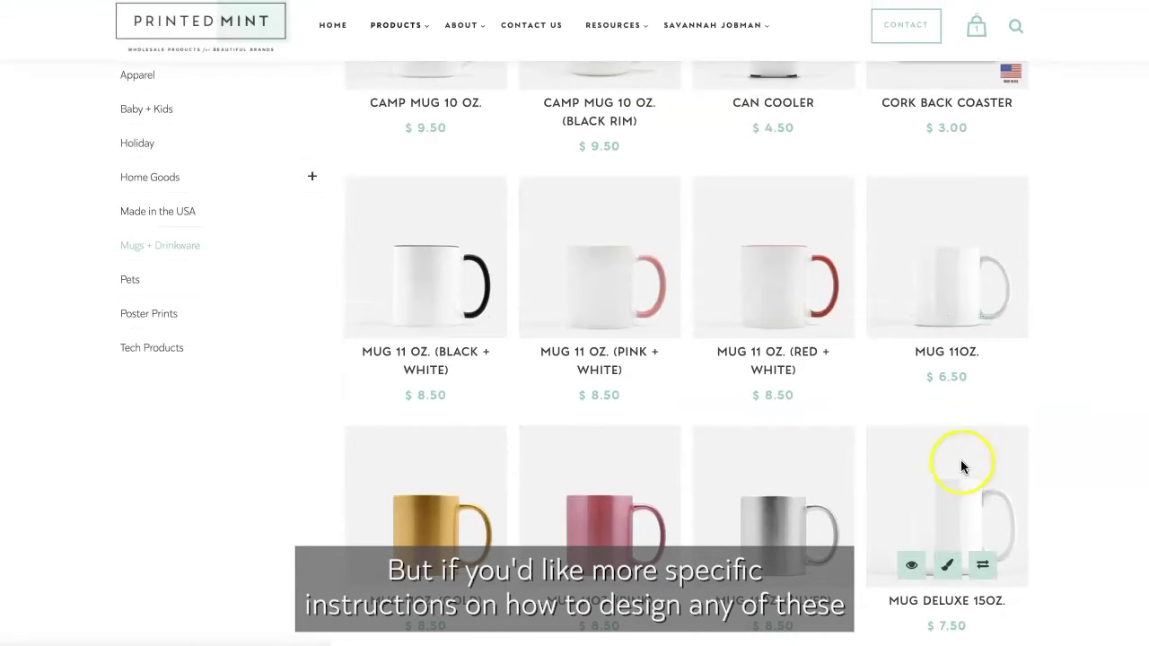
pyautogui.scroll(-5, 719, 522)
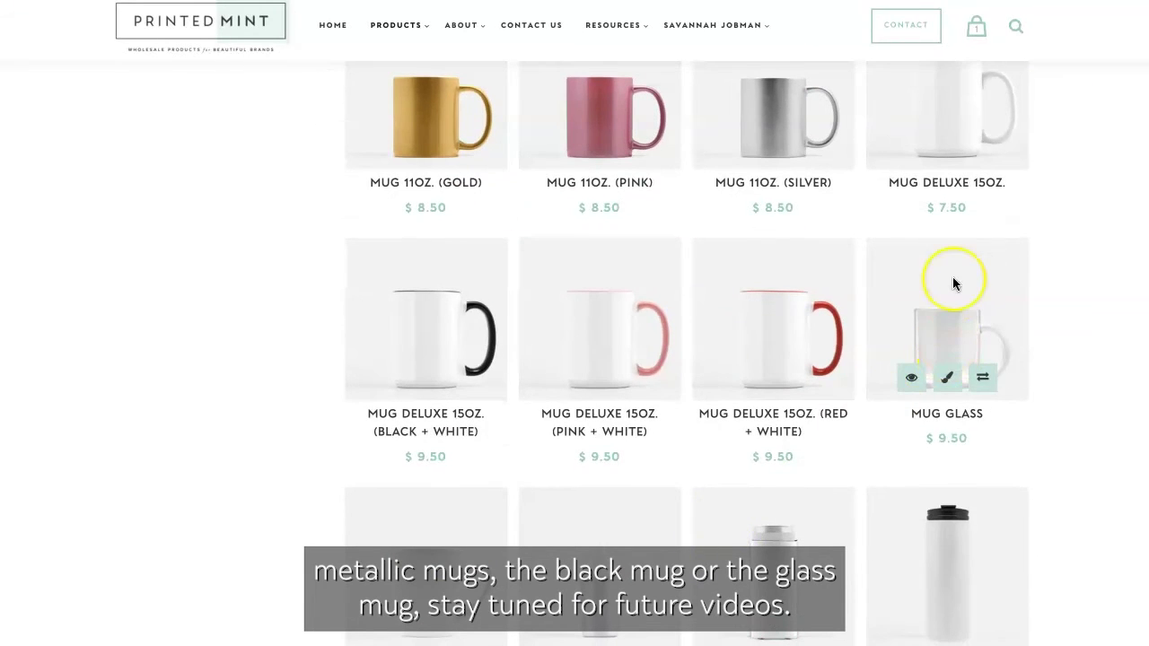
pyautogui.scroll(5, 953, 277)
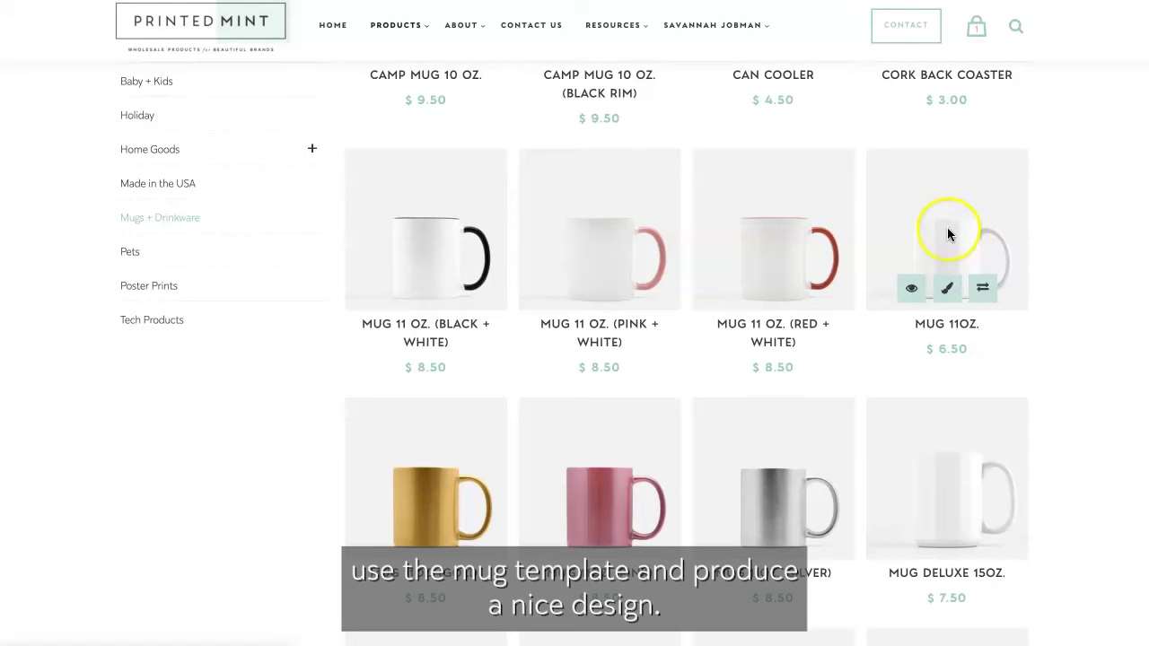
pyautogui.click(956, 328)
# - Review the mug's One or Two-Sided Design detail and design file requirements (JPG, 2550×1155px, 300ppi)
pyautogui.scroll(-2, 738, 523)
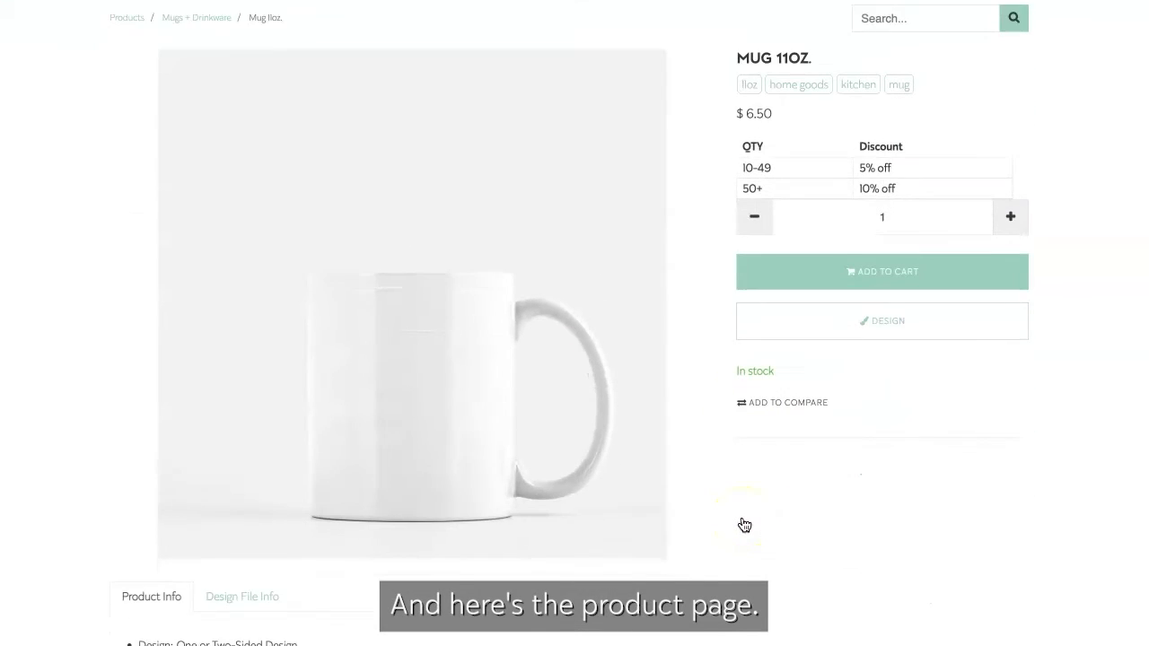
pyautogui.scroll(-5, 744, 525)
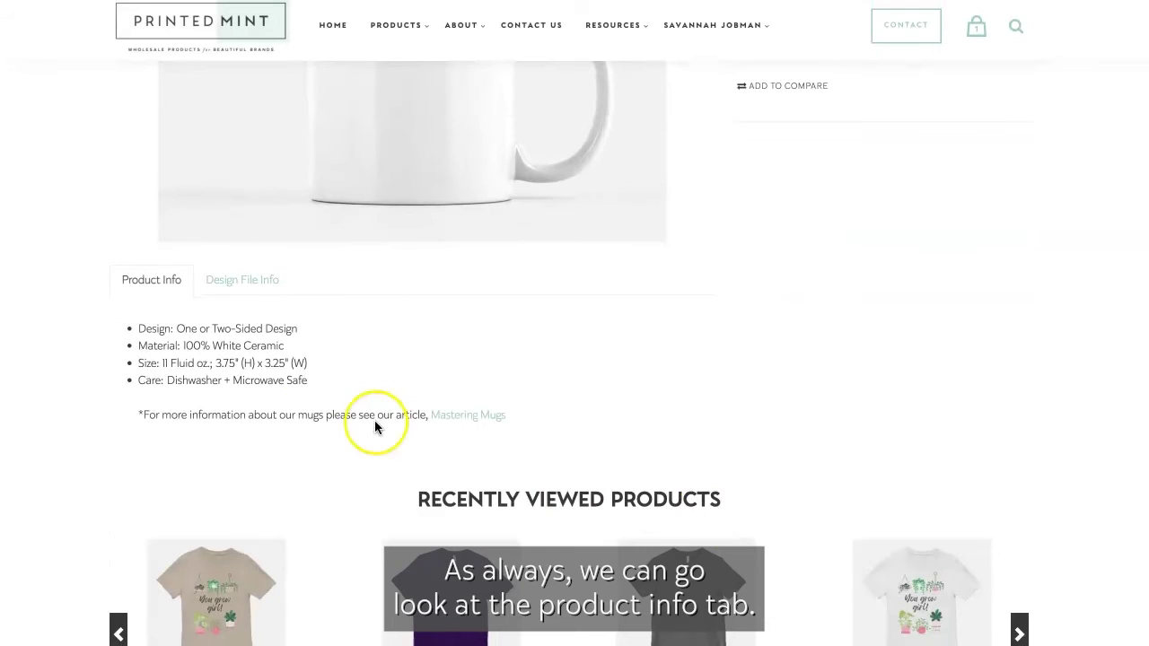
pyautogui.scroll(2, 241, 381)
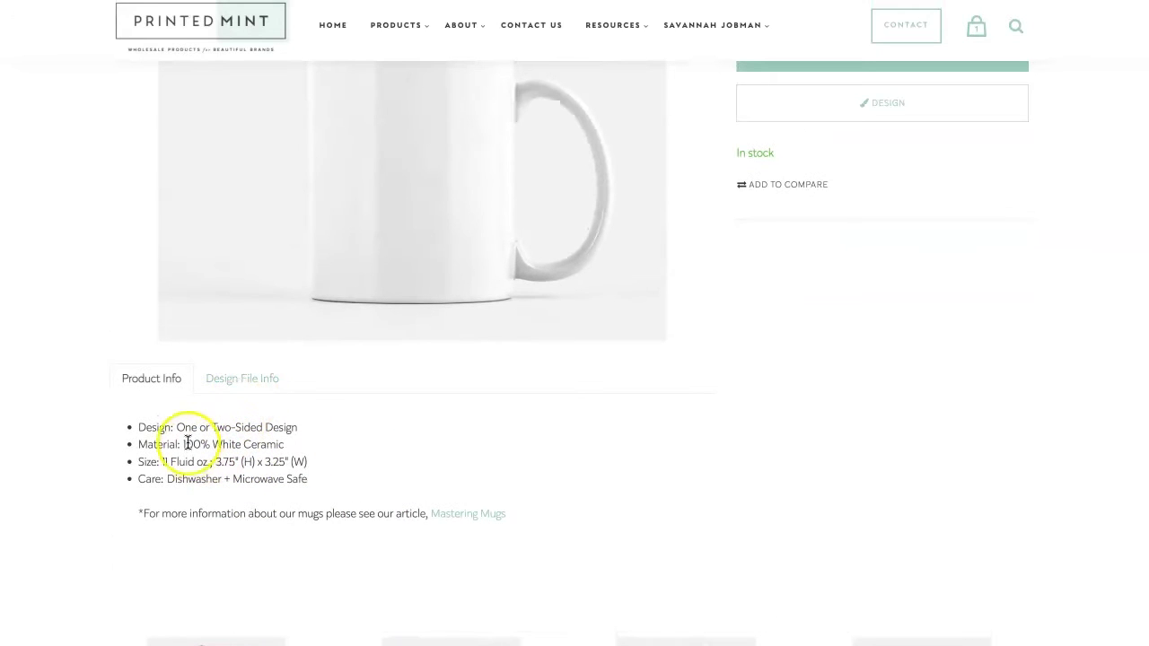
pyautogui.moveTo(180, 428); pyautogui.dragTo(307, 440)
pyautogui.click(307, 440)
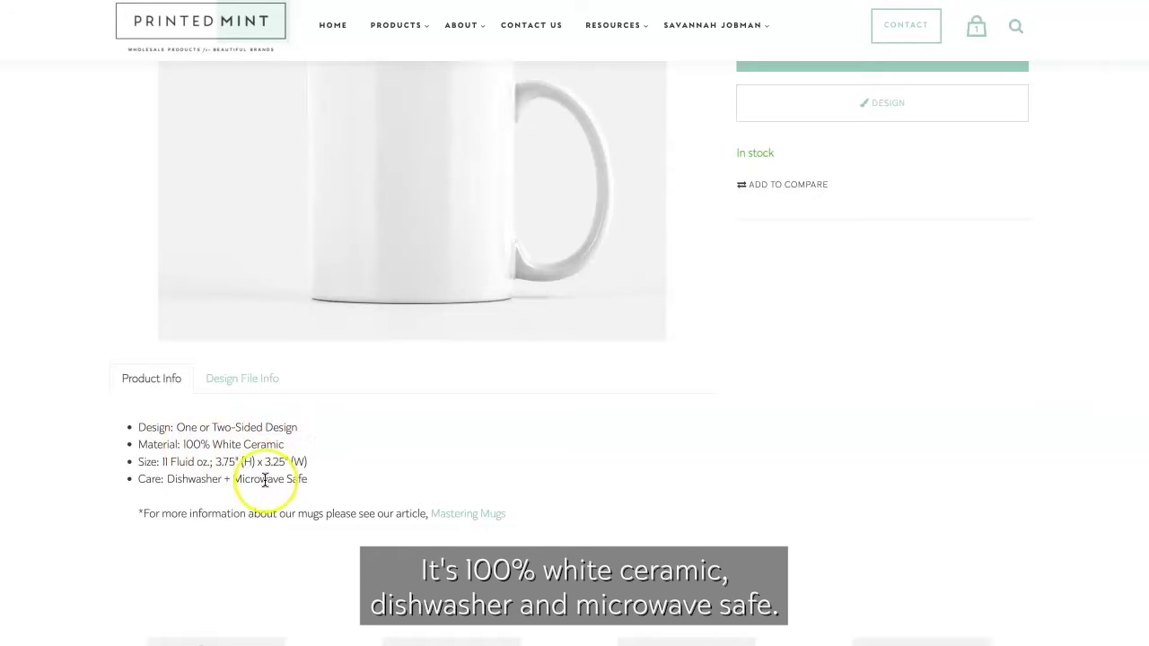
pyautogui.scroll(1, 297, 423)
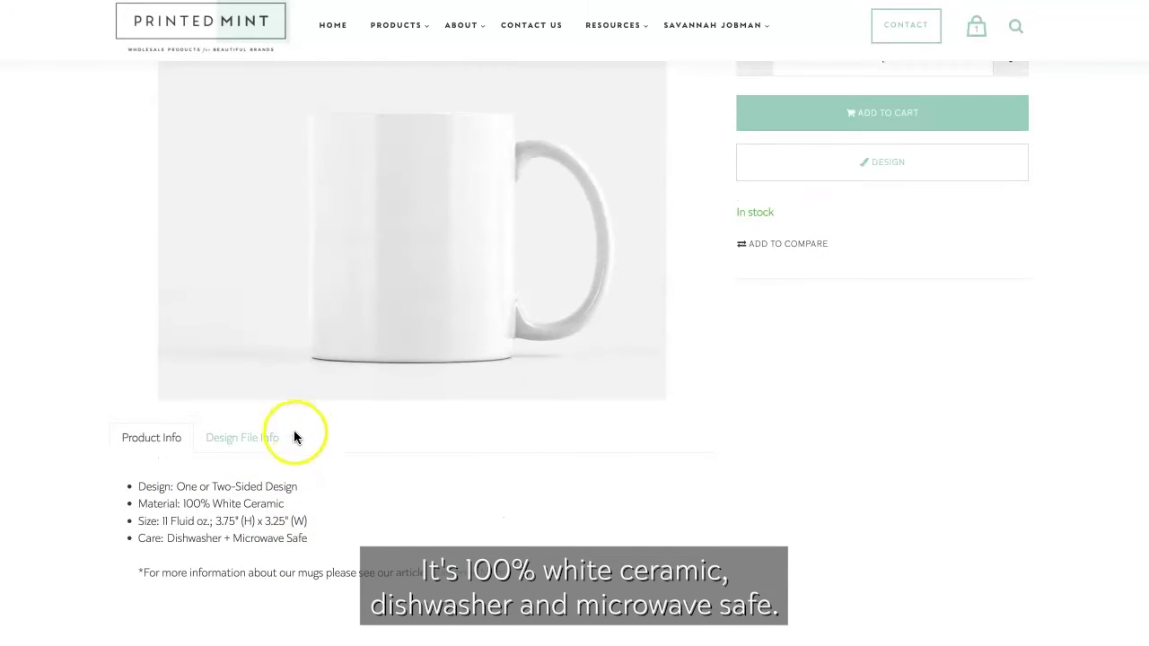
pyautogui.click(244, 440)
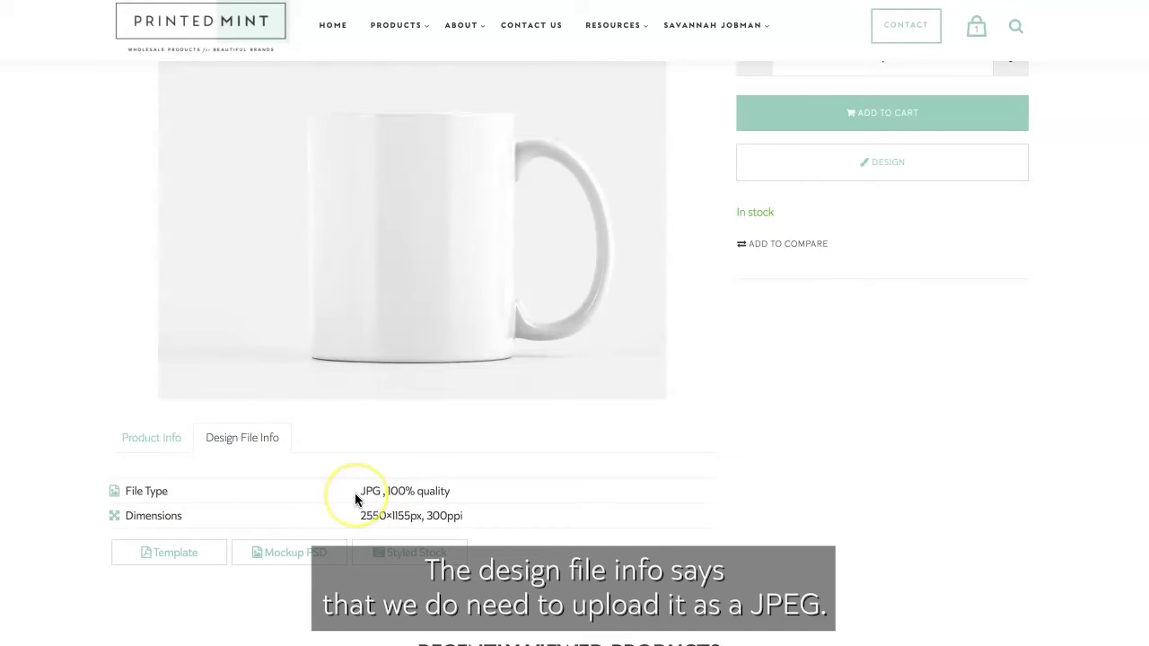
pyautogui.scroll(1, 355, 496)
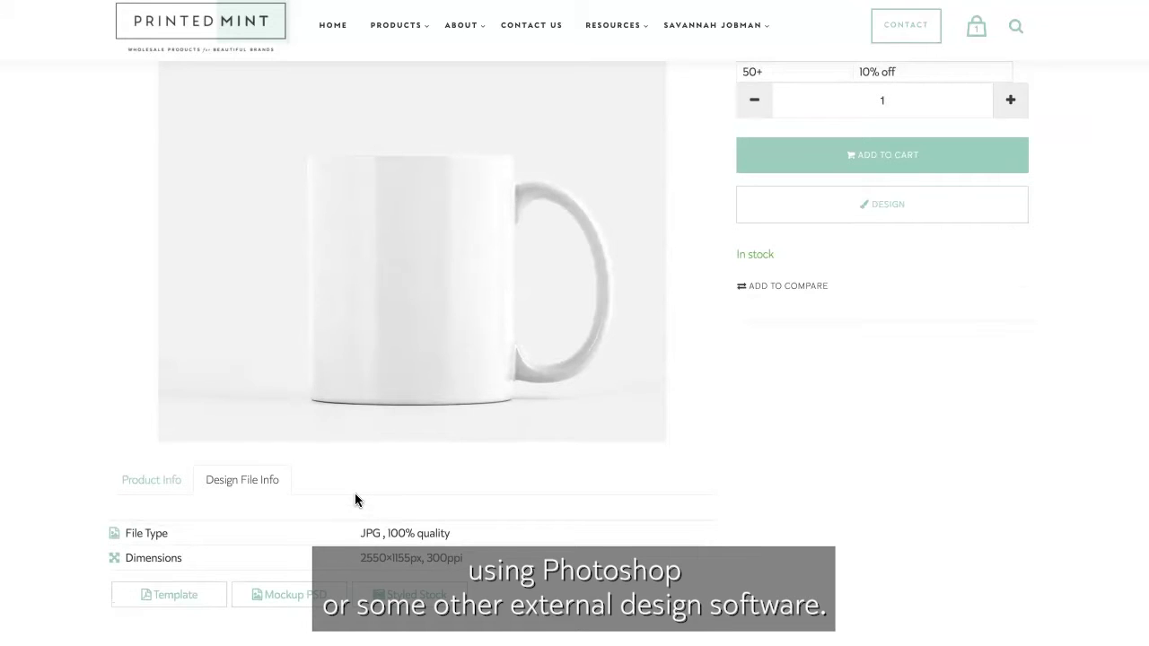
pyautogui.scroll(-1, 628, 490)
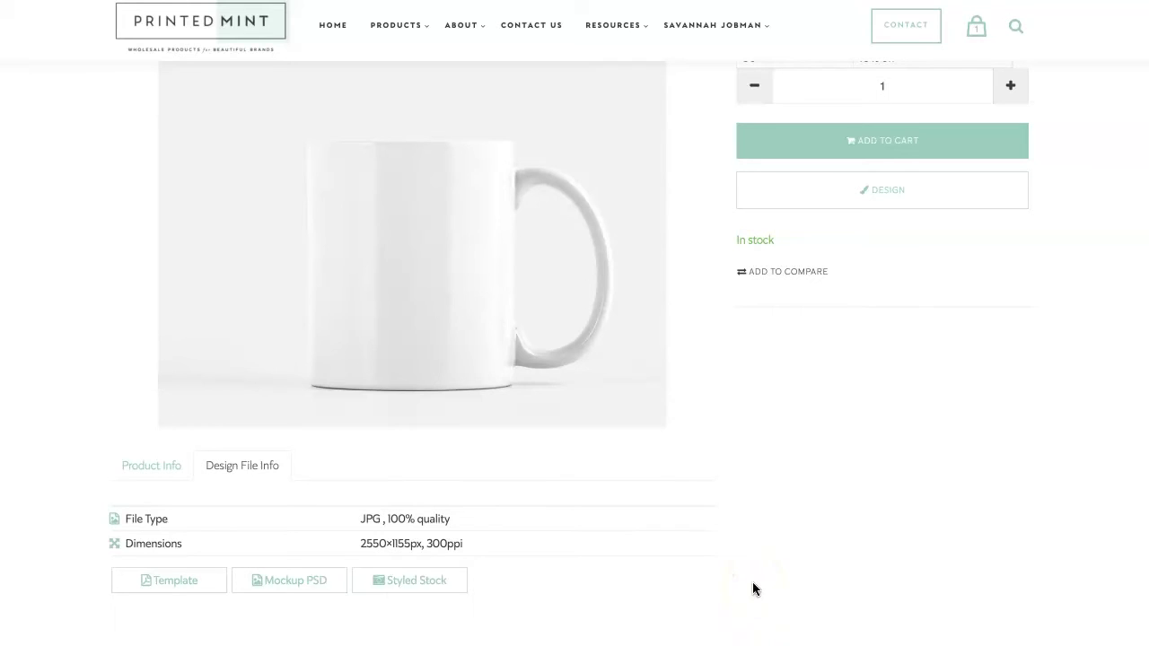
pyautogui.moveTo(471, 549); pyautogui.dragTo(366, 537)
pyautogui.click(364, 538)
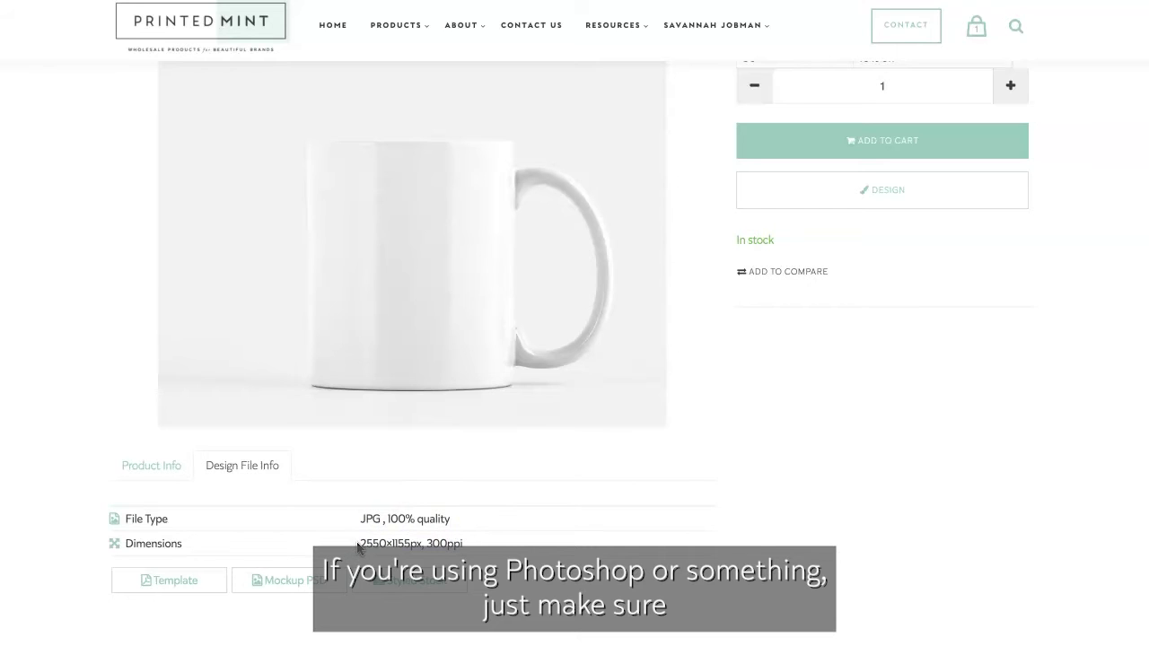
pyautogui.moveTo(359, 543); pyautogui.dragTo(461, 548)
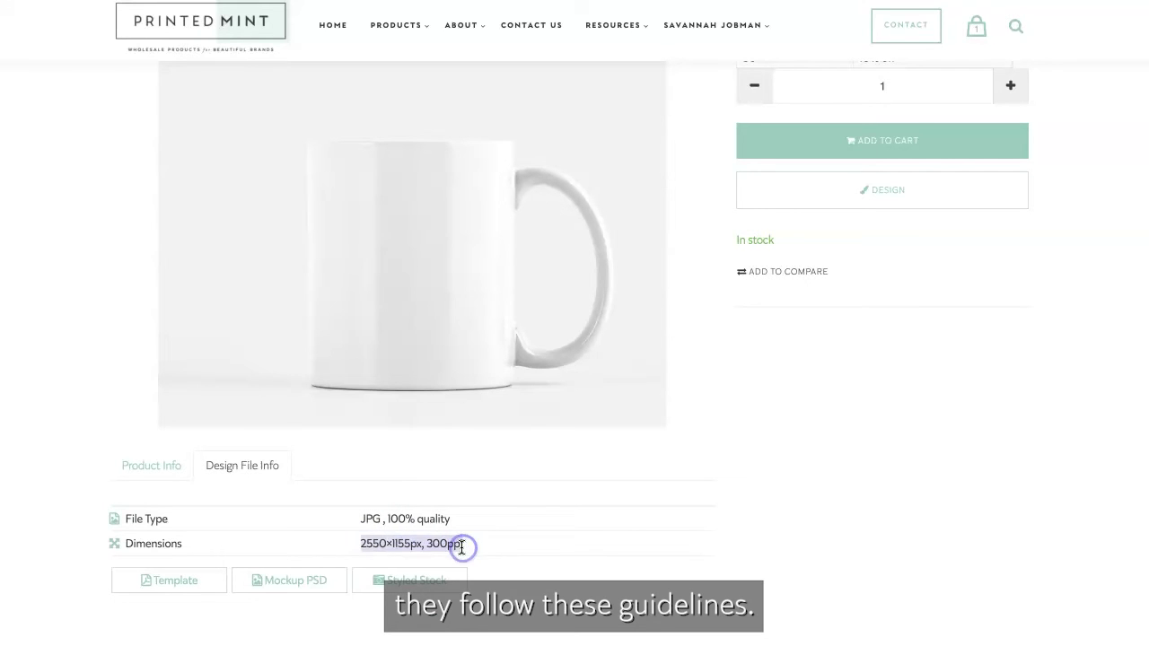
pyautogui.click(481, 551)
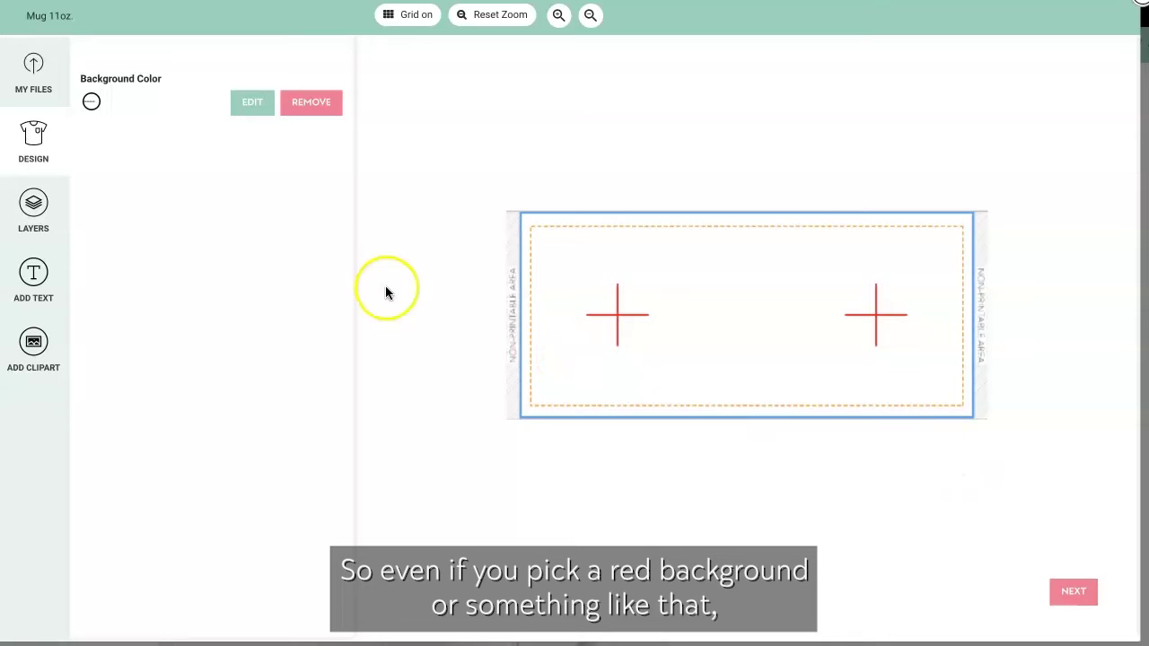
pyautogui.click(91, 101)
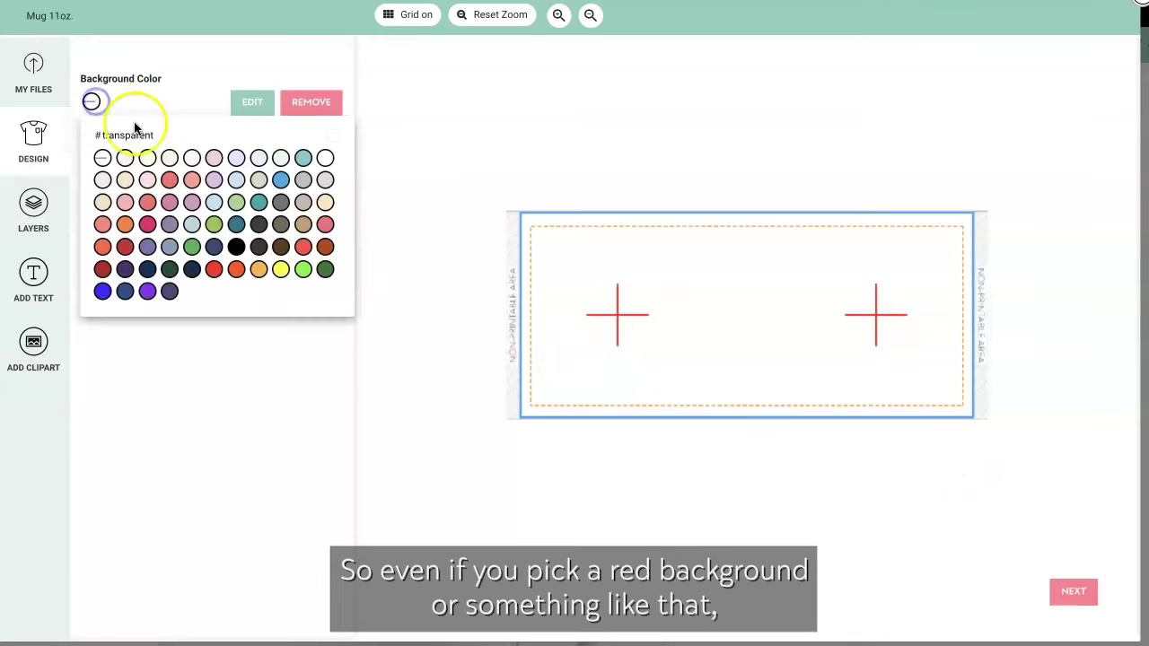
pyautogui.click(170, 182)
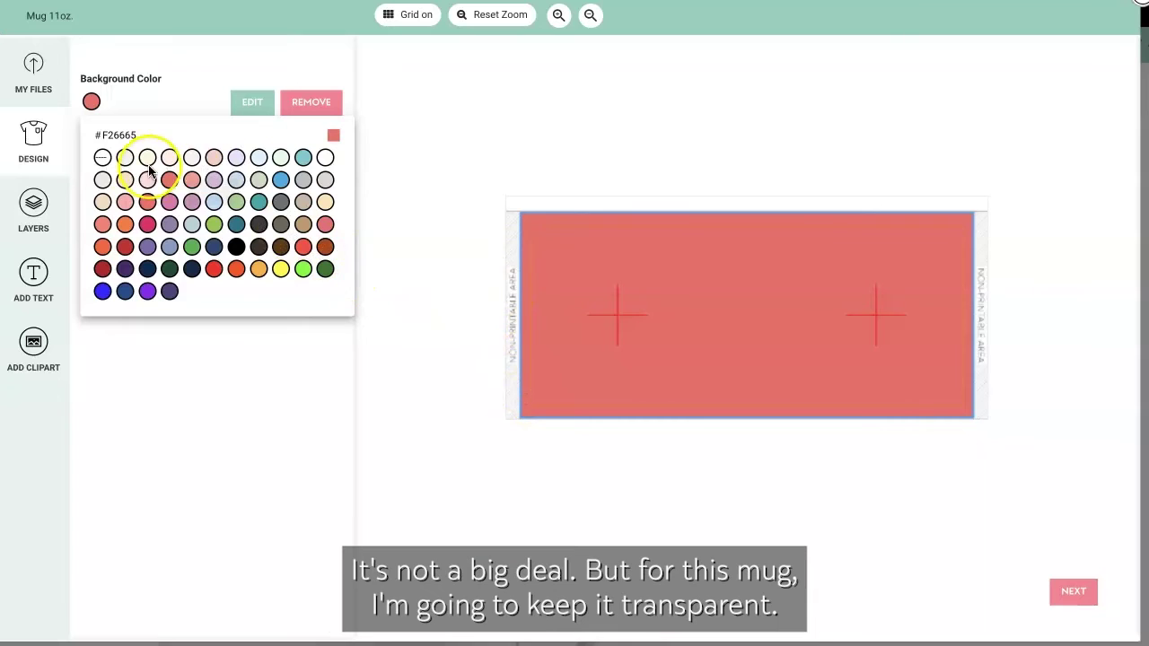
pyautogui.click(102, 162)
pyautogui.click(428, 403)
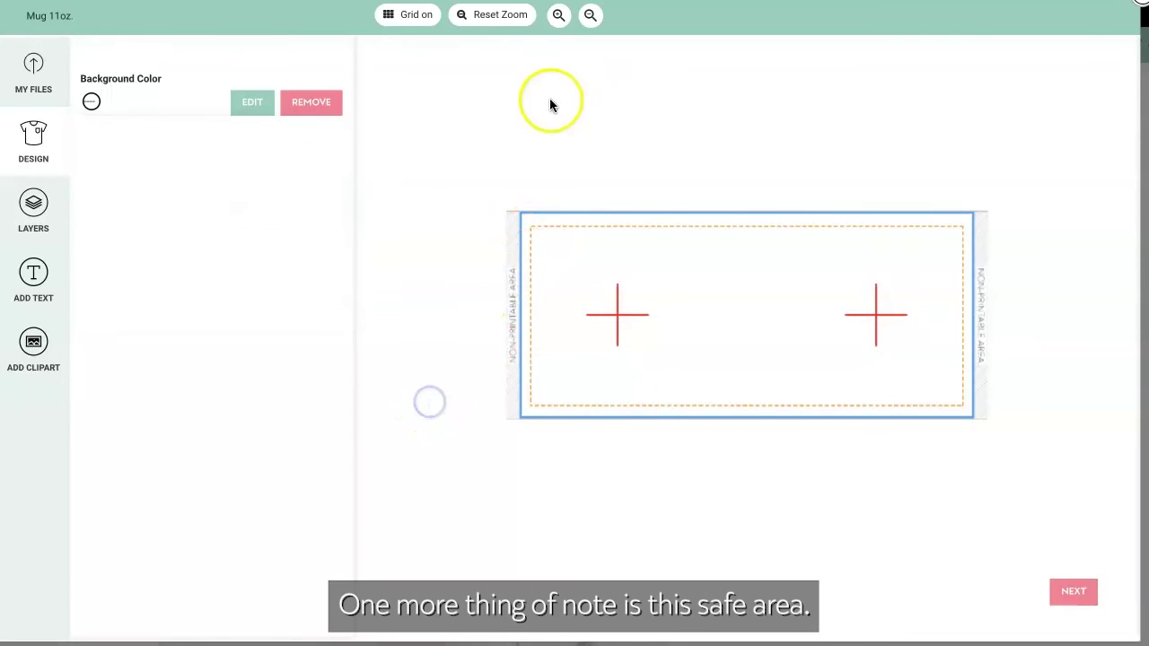
pyautogui.click(559, 15)
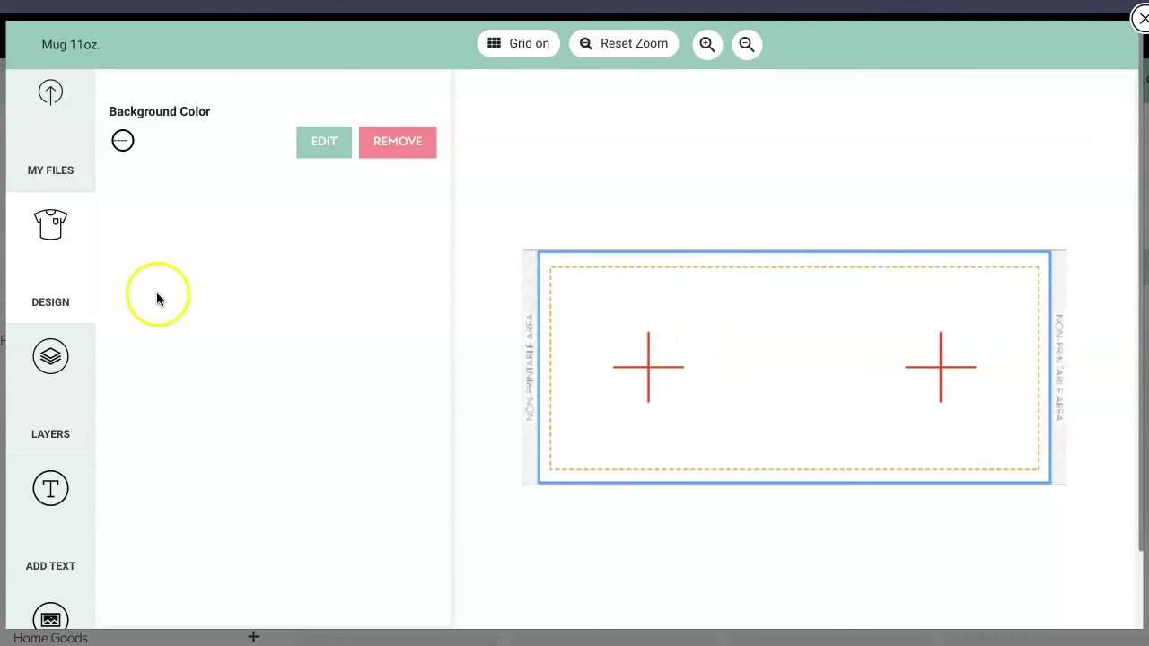
# - Start a new text layer on the mug and browse the typeface list
pyautogui.click(54, 491)
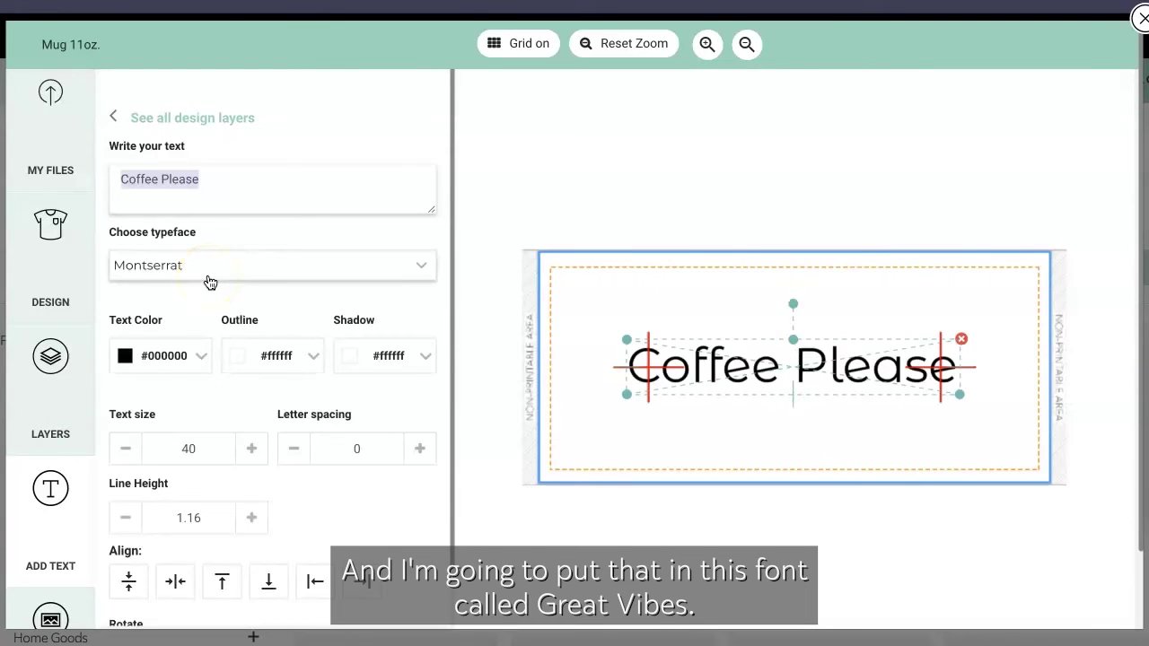
pyautogui.click(210, 278)
pyautogui.scroll(-3, 215, 448)
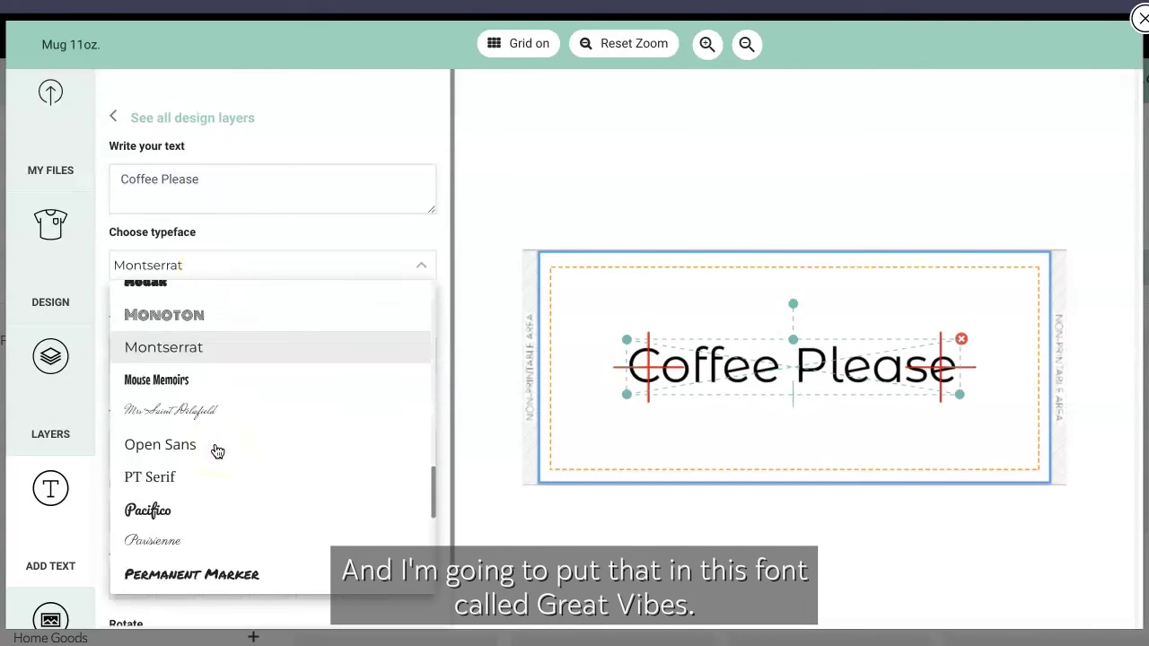
pyautogui.scroll(5, 216, 451)
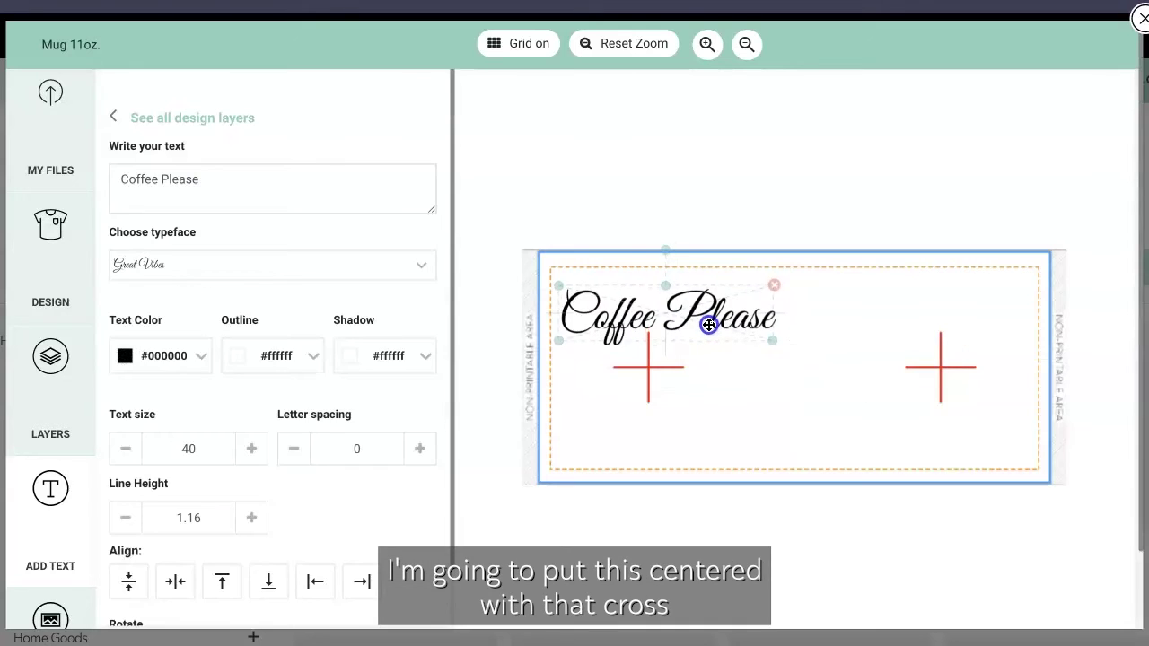
pyautogui.moveTo(706, 323); pyautogui.dragTo(713, 320)
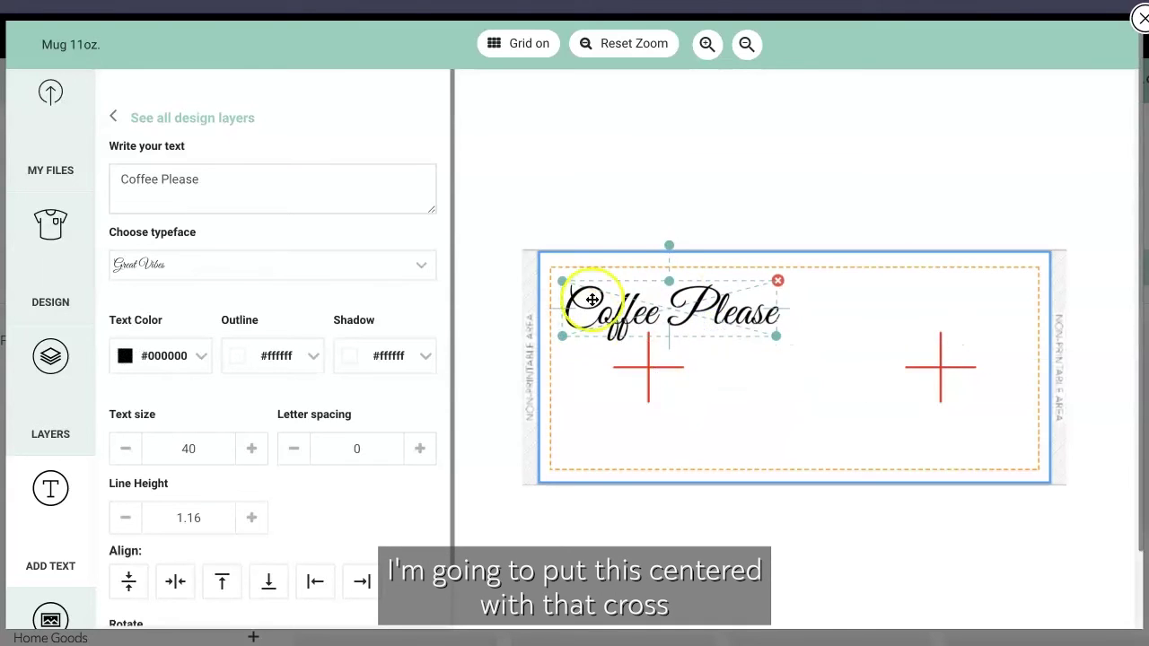
# - Split Coffee Please onto two lines, enlarge it over the left side, and view the Layers list
pyautogui.click(161, 179)
pyautogui.press('Return')
pyautogui.moveTo(680, 409); pyautogui.dragTo(723, 441)
pyautogui.moveTo(672, 403); pyautogui.dragTo(689, 413)
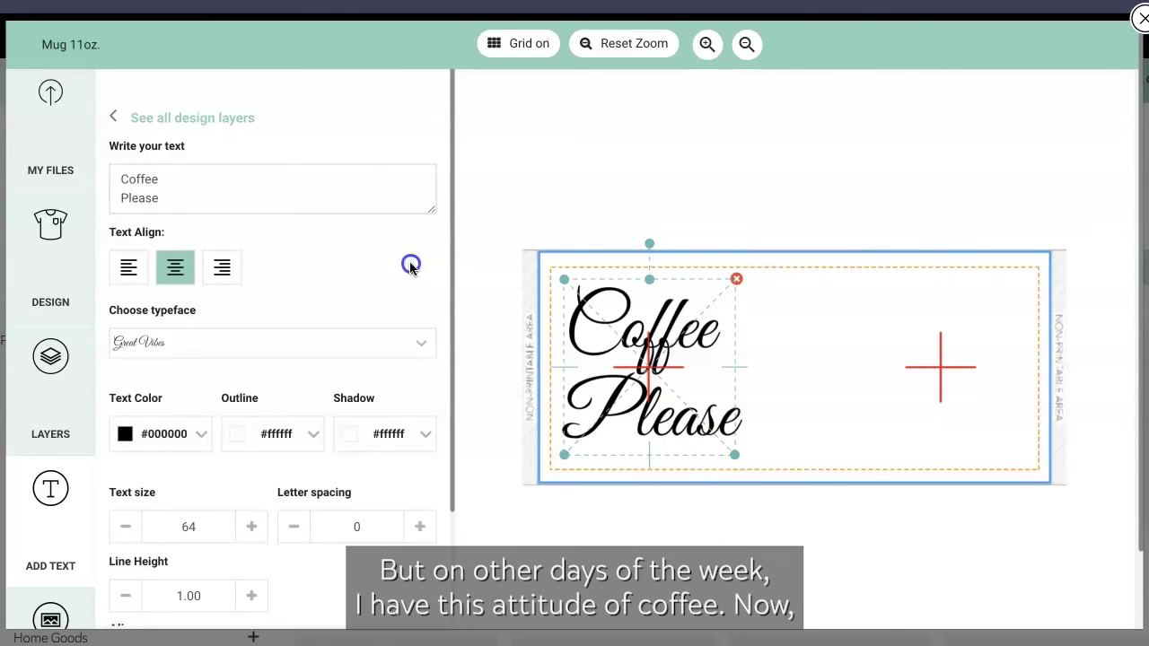
pyautogui.scroll(-3, 284, 443)
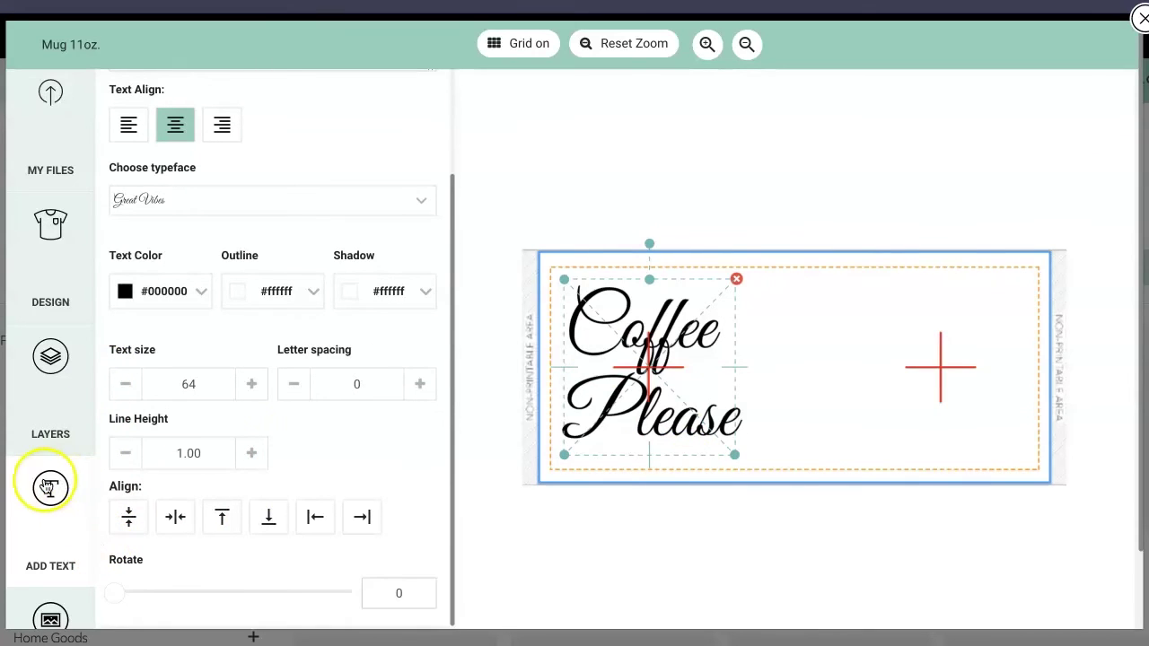
pyautogui.scroll(-1, 259, 438)
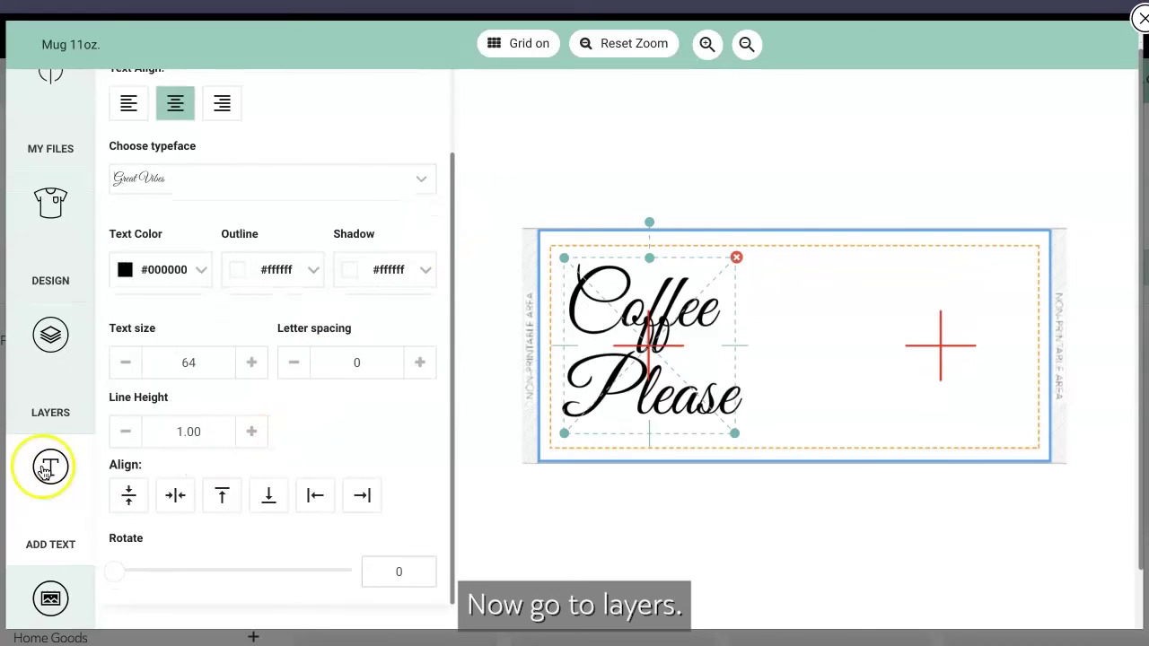
pyautogui.click(51, 301)
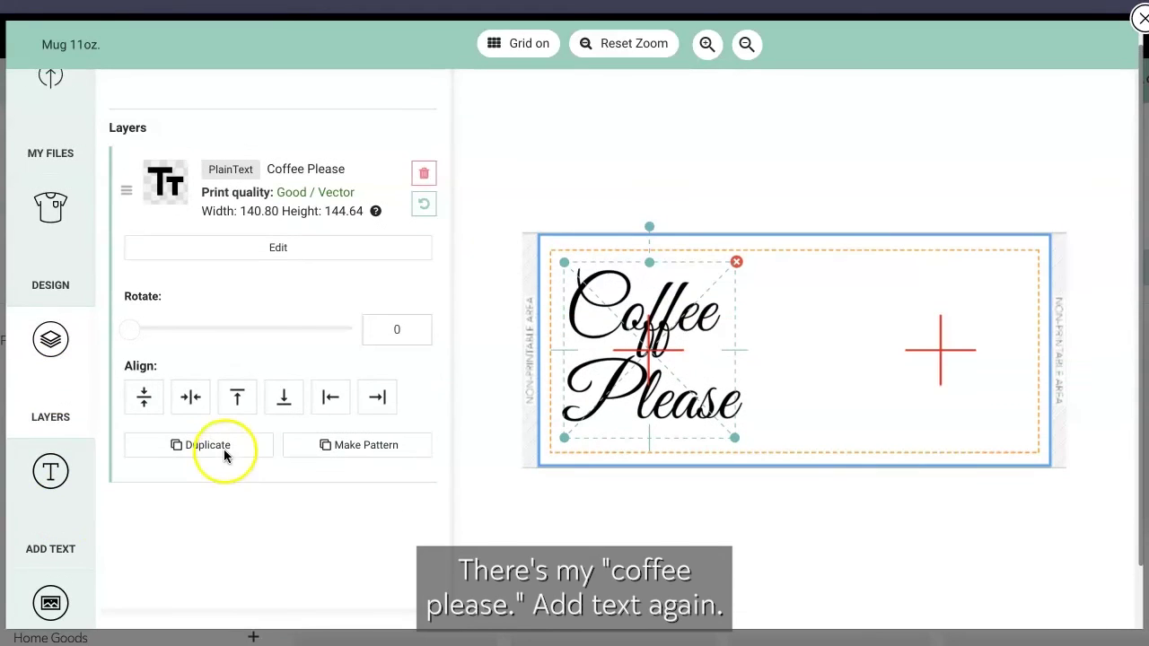
# - Add 'Coffee NOW.' in Fredericka the Great, broken onto two lines
pyautogui.click(54, 485)
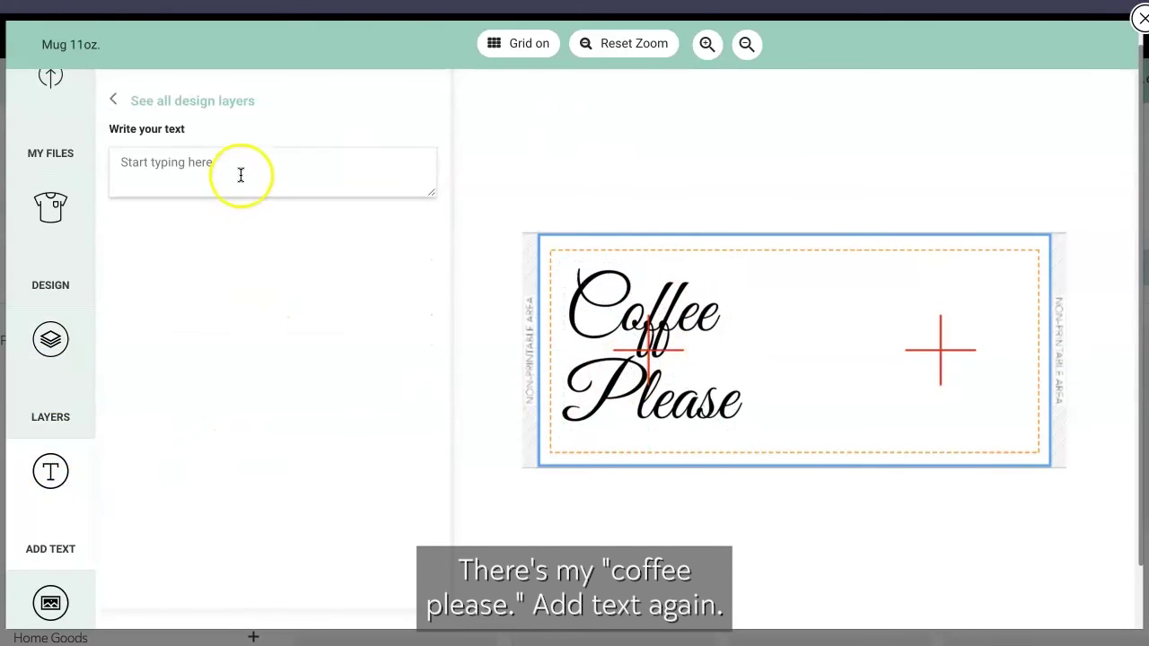
pyautogui.write('C')
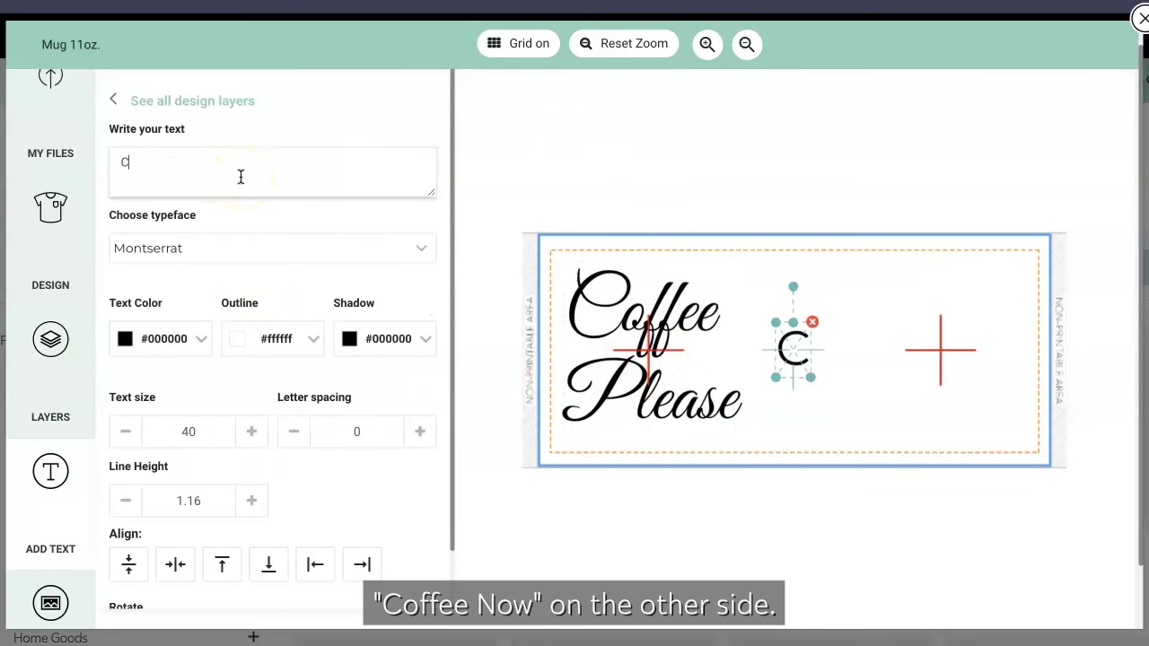
pyautogui.write('offee NOW.')
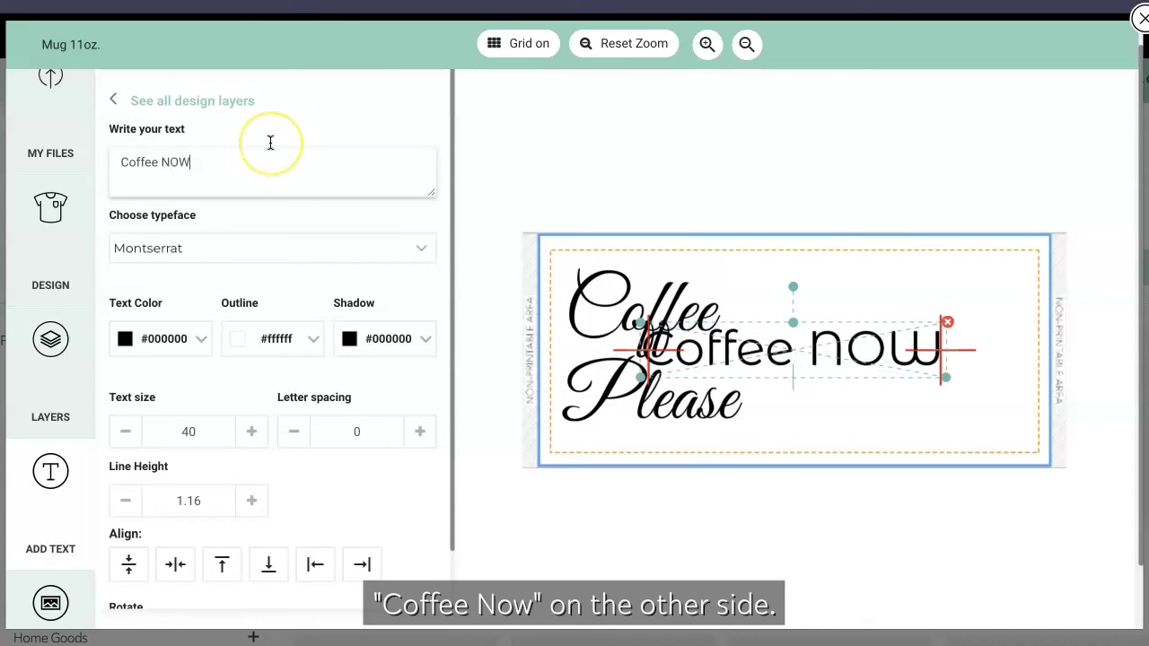
pyautogui.click(337, 256)
pyautogui.scroll(-1, 205, 441)
pyautogui.scroll(2, 205, 444)
pyautogui.scroll(5, 206, 446)
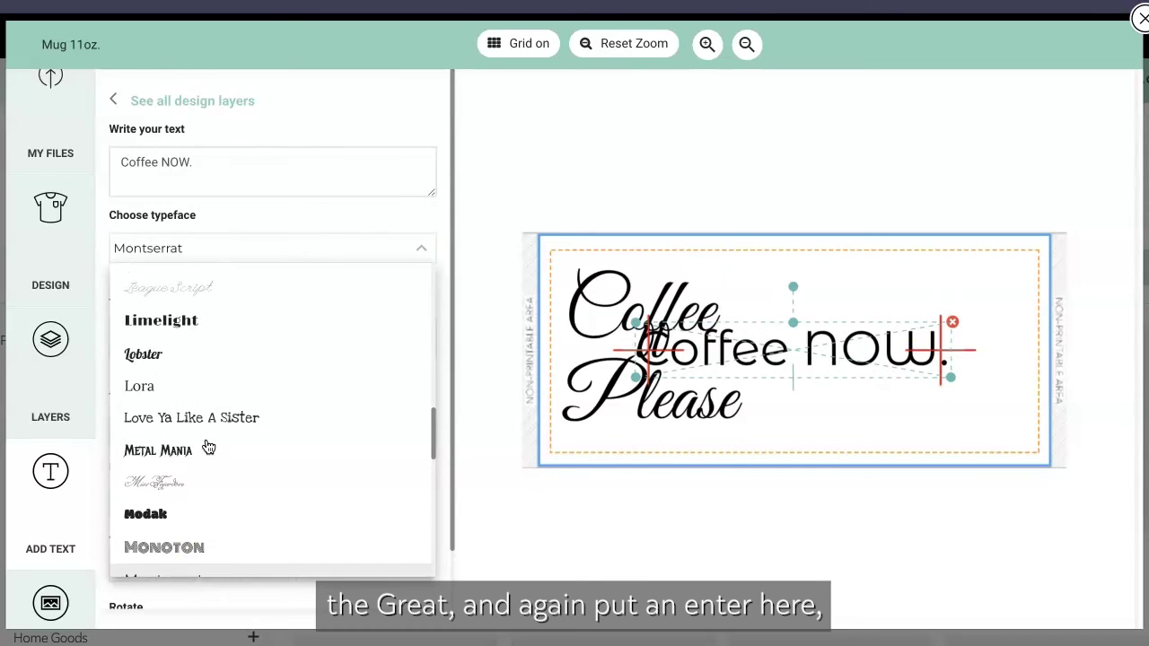
pyautogui.click(206, 446)
pyautogui.click(160, 162)
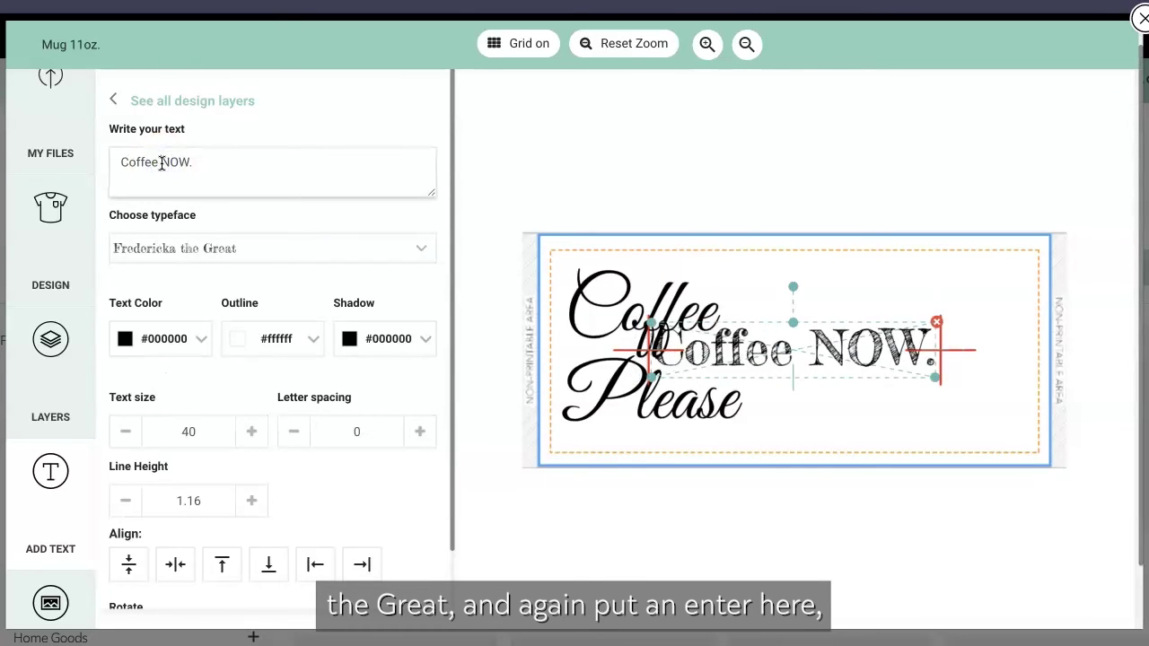
pyautogui.press('Return')
# - Move Coffee NOW. to the mug's right half and enlarge it
pyautogui.moveTo(782, 342); pyautogui.dragTo(939, 341)
pyautogui.moveTo(1023, 392); pyautogui.dragTo(1061, 431)
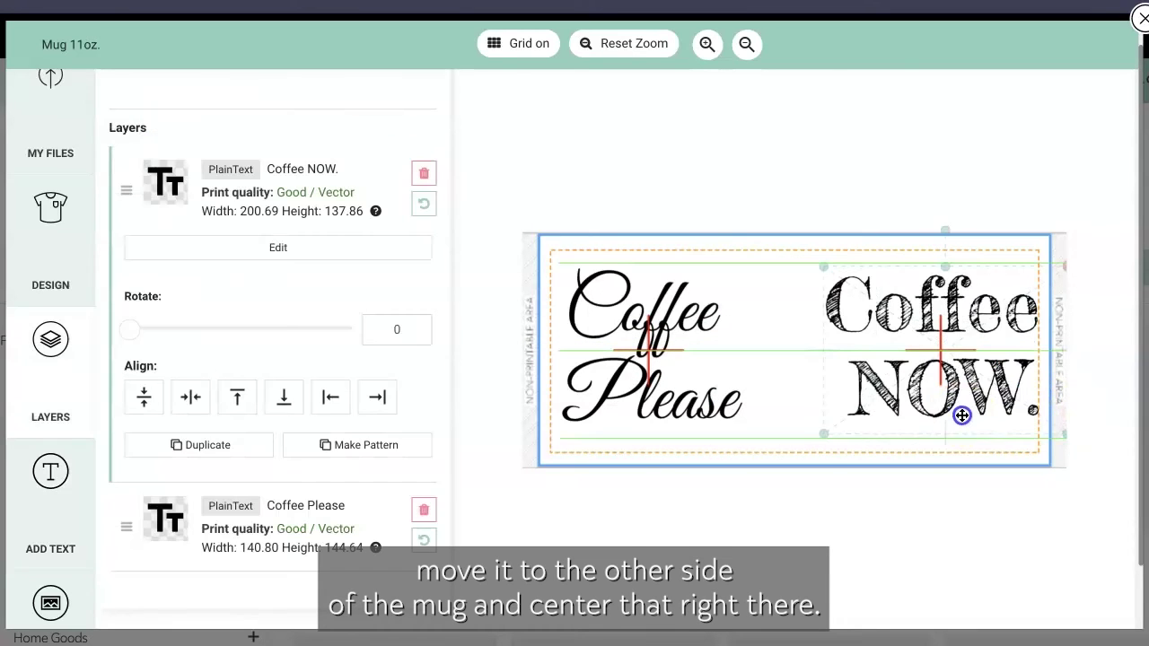
pyautogui.moveTo(961, 416); pyautogui.dragTo(959, 416)
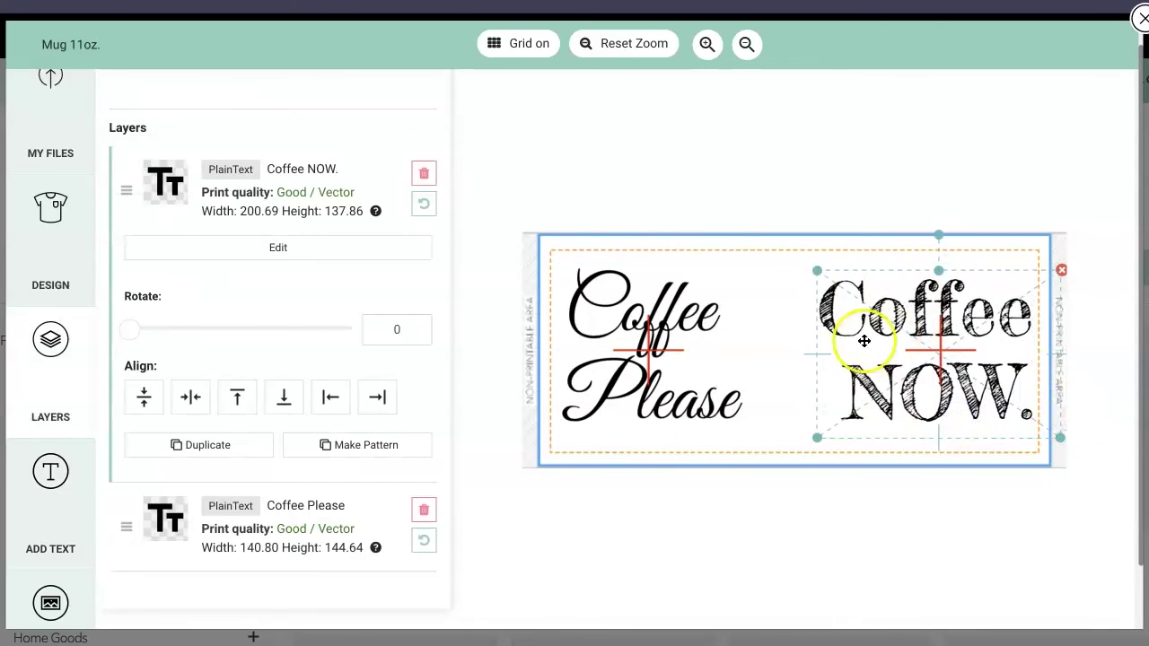
pyautogui.scroll(-2, 233, 489)
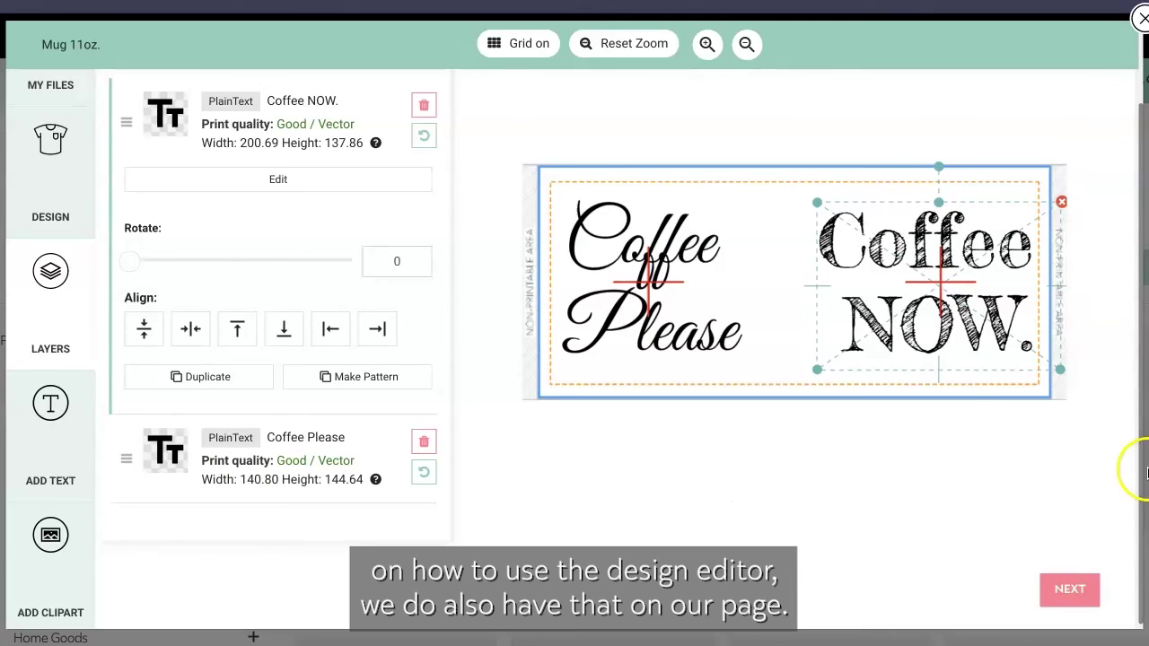
pyautogui.scroll(-1, 929, 520)
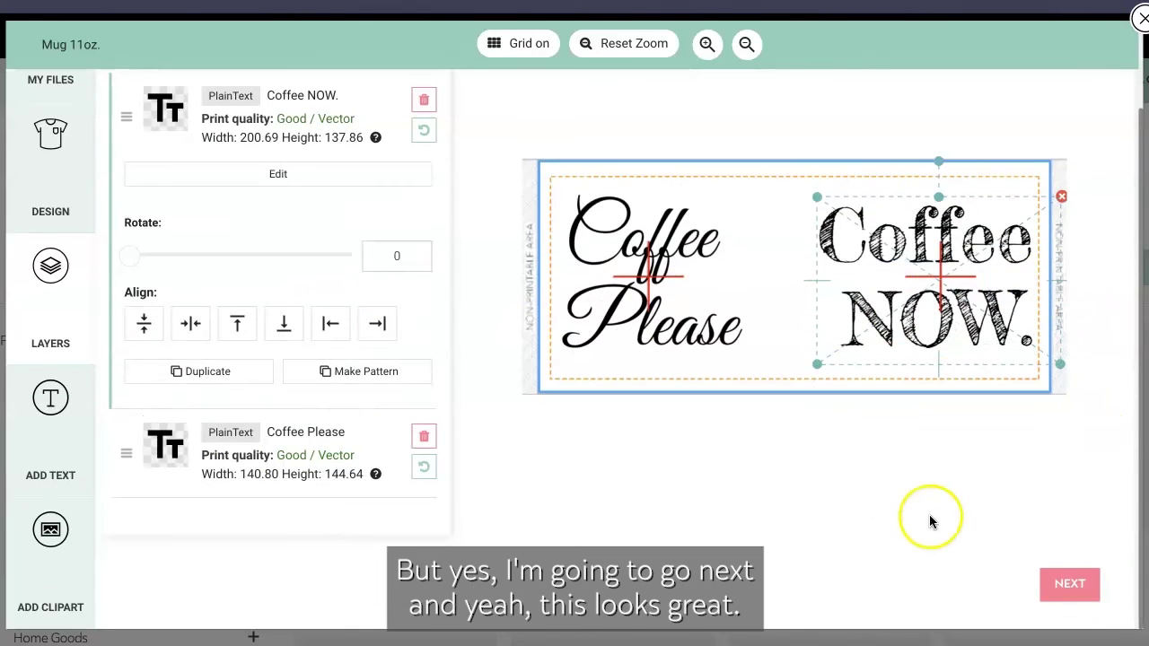
# - Preview the Coffee NOW. and Coffee Please mockup sides, then return to the design editor
pyautogui.click(1064, 584)
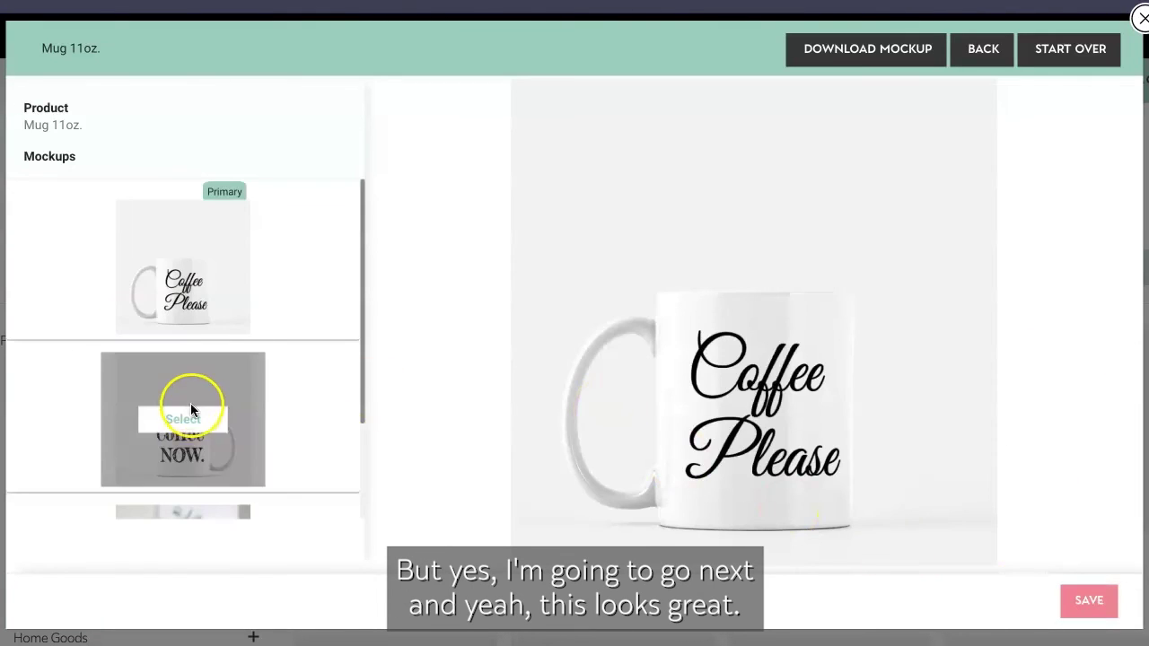
pyautogui.click(185, 419)
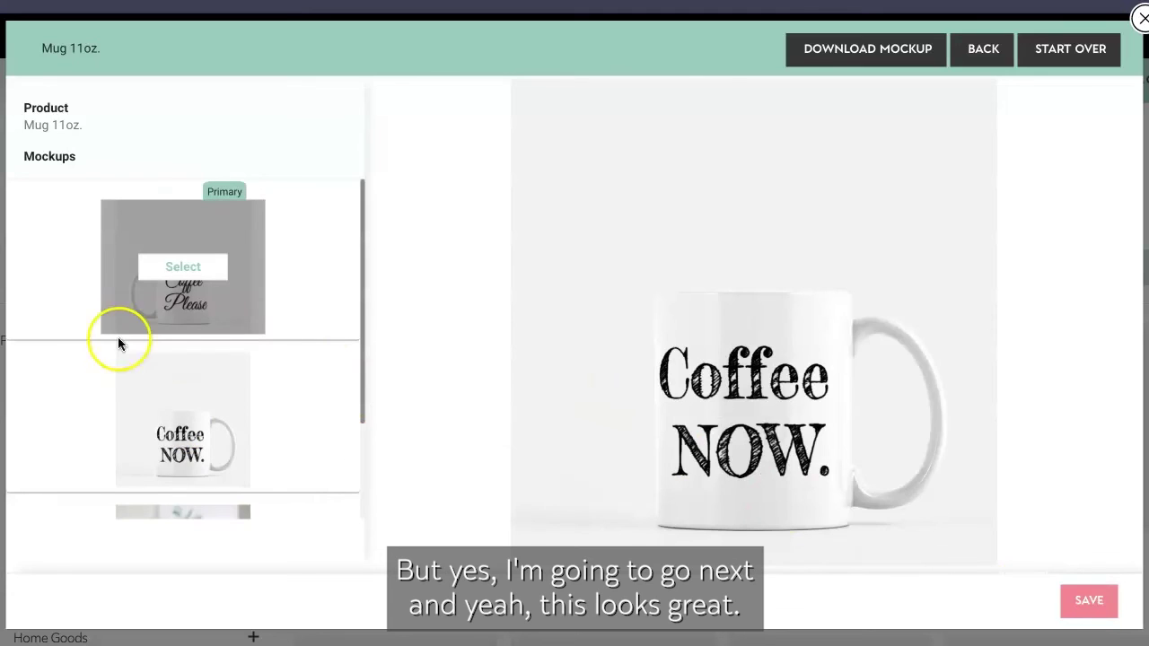
pyautogui.click(183, 270)
pyautogui.click(976, 55)
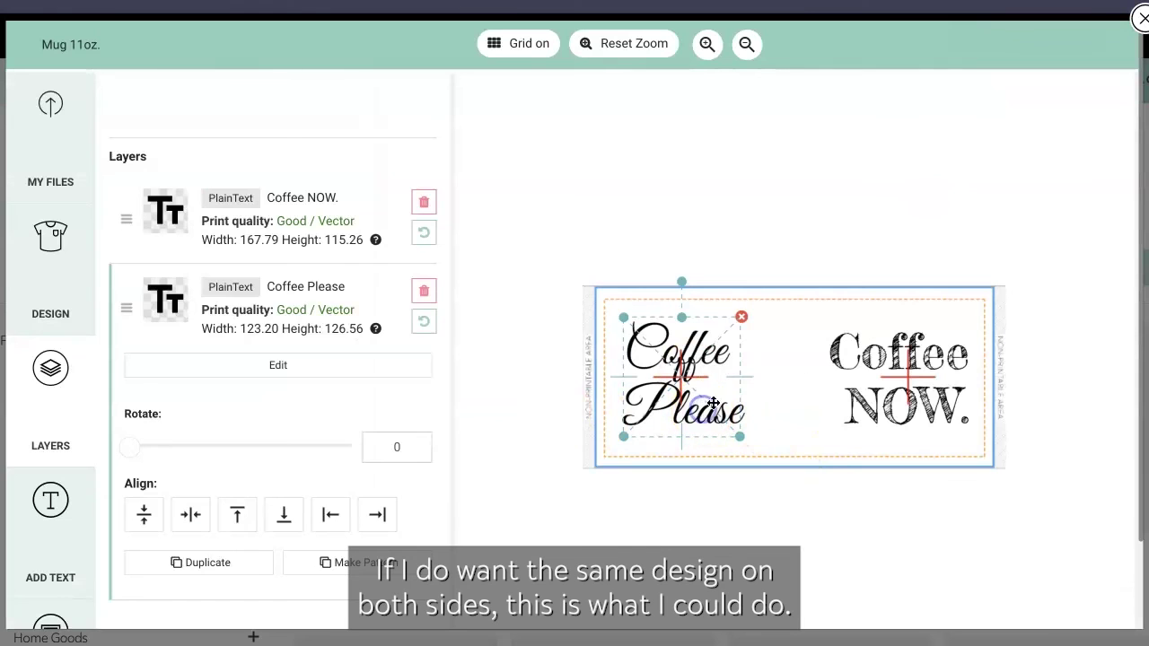
# - Delete Coffee NOW. and place a duplicate of Coffee Please on the mug's right half
pyautogui.click(904, 379)
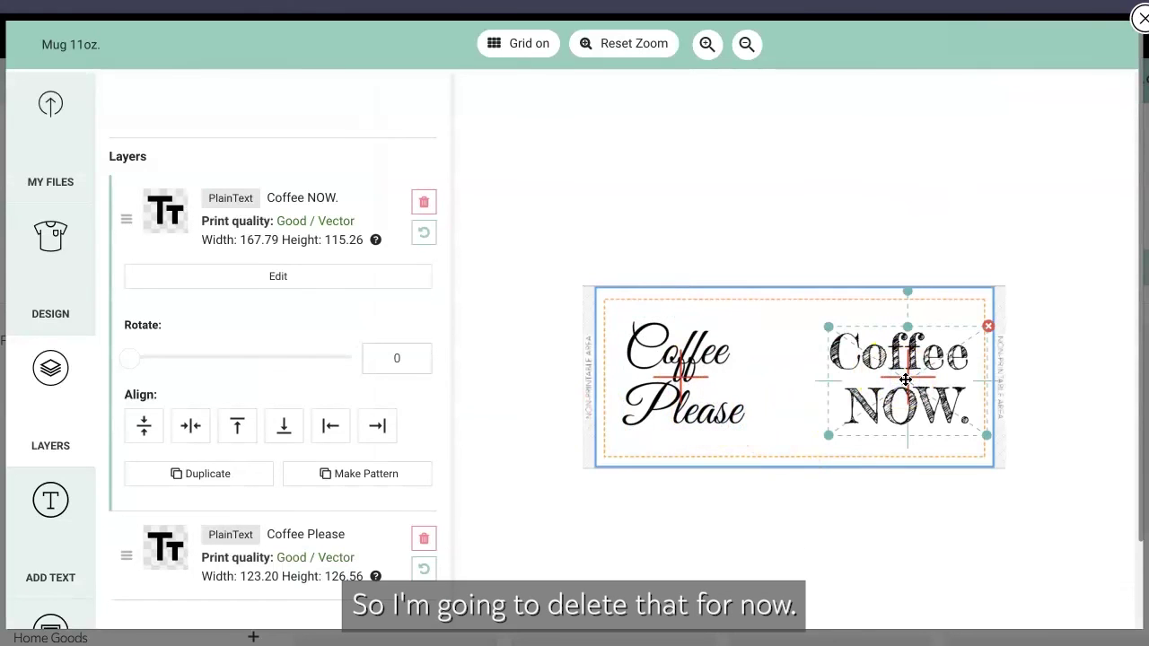
pyautogui.press('Delete')
pyautogui.click(724, 392)
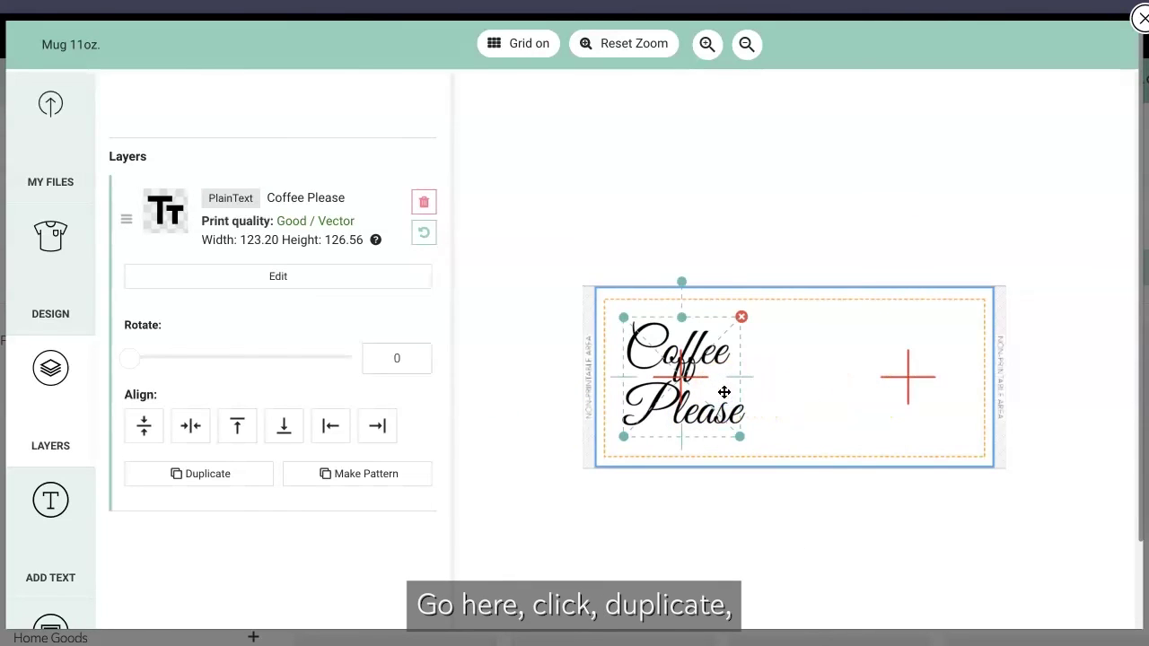
pyautogui.click(199, 476)
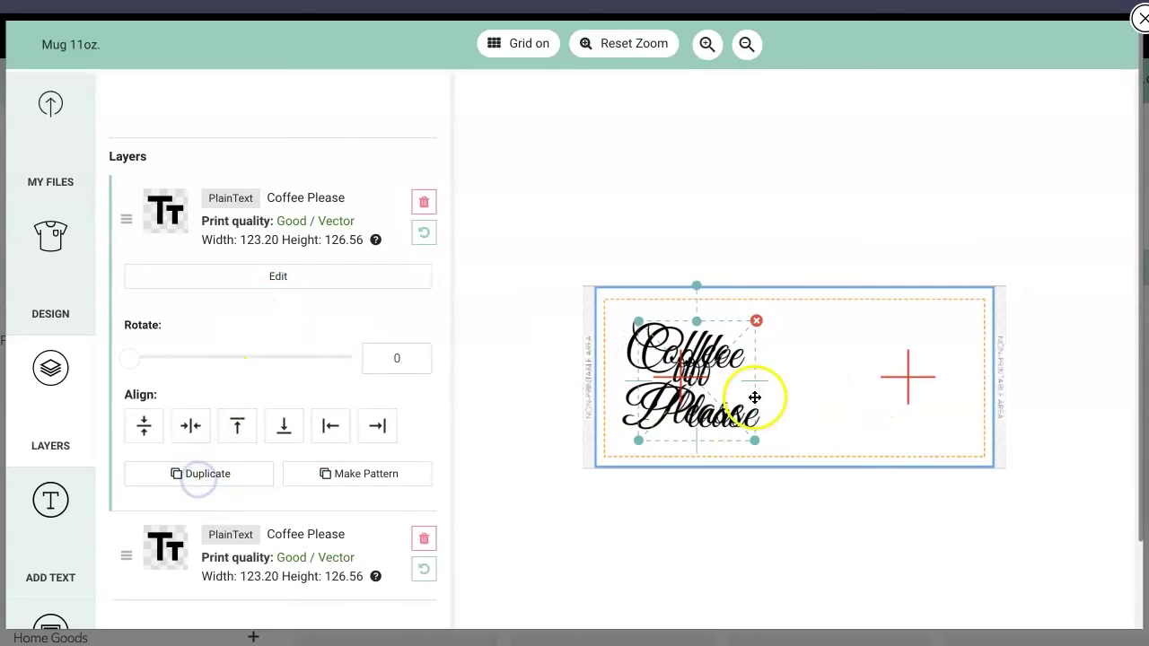
pyautogui.moveTo(757, 403); pyautogui.dragTo(943, 371)
pyautogui.click(803, 374)
pyautogui.click(903, 380)
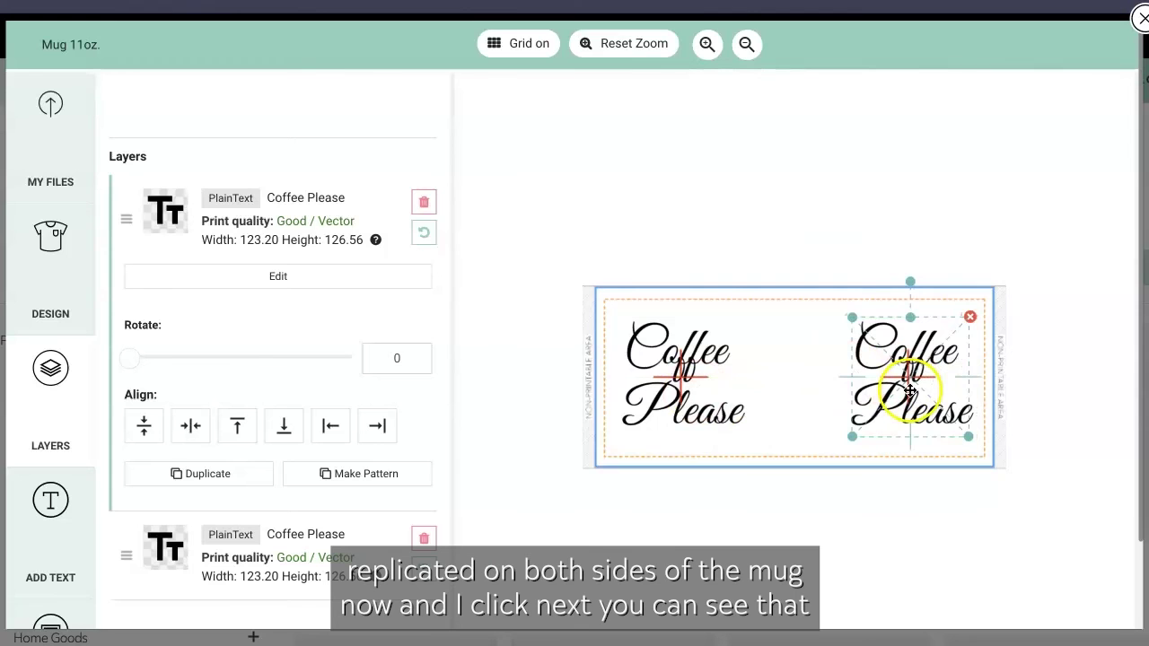
pyautogui.click(647, 425)
# - Check both mug sides in the mockup preview and save the design
pyautogui.scroll(-1, 736, 559)
pyautogui.click(1076, 594)
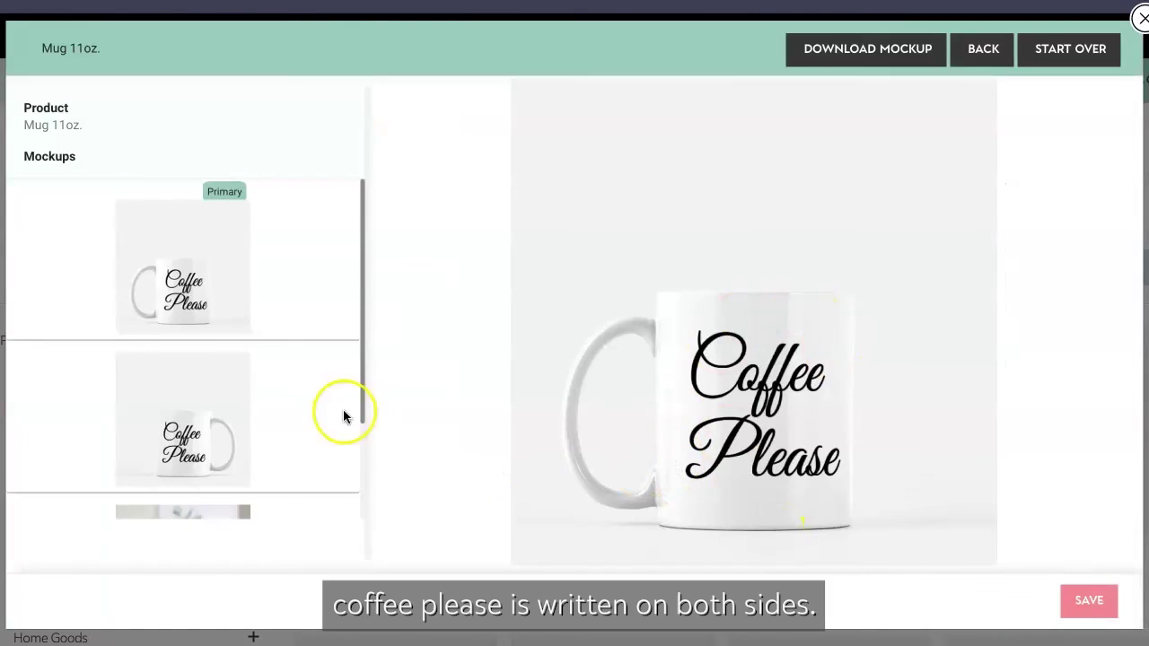
pyautogui.click(213, 425)
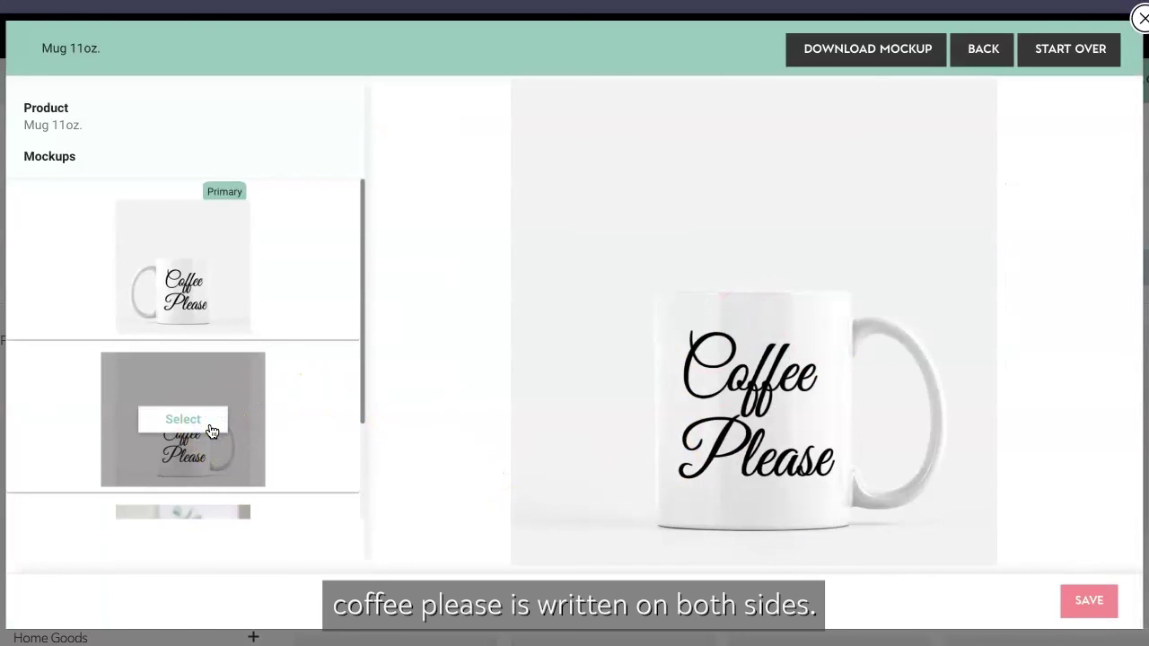
pyautogui.scroll(-3, 205, 426)
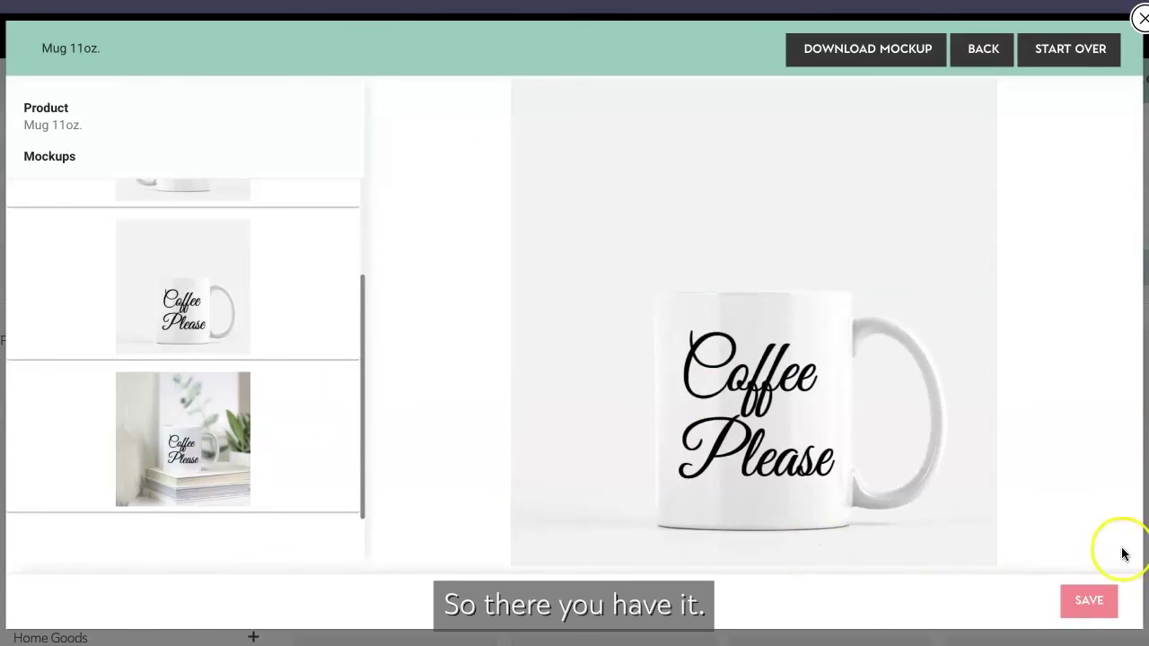
pyautogui.click(1098, 602)
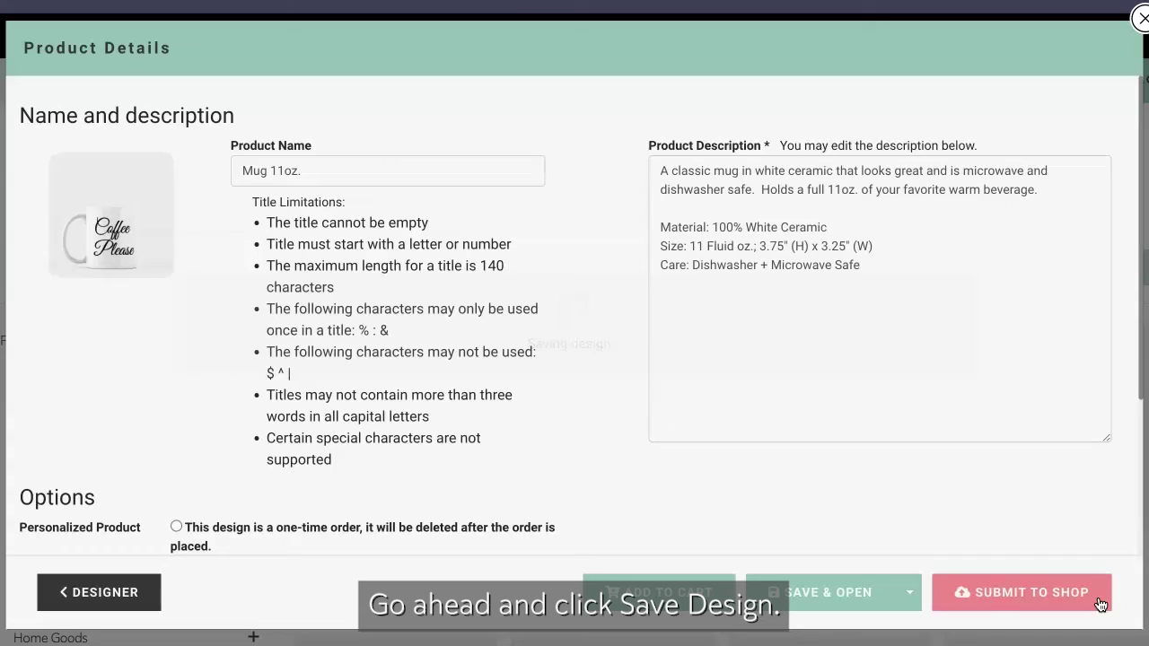
# - Review the Mug 11oz. product name, description and pricing, then save and open the product page
pyautogui.click(236, 171)
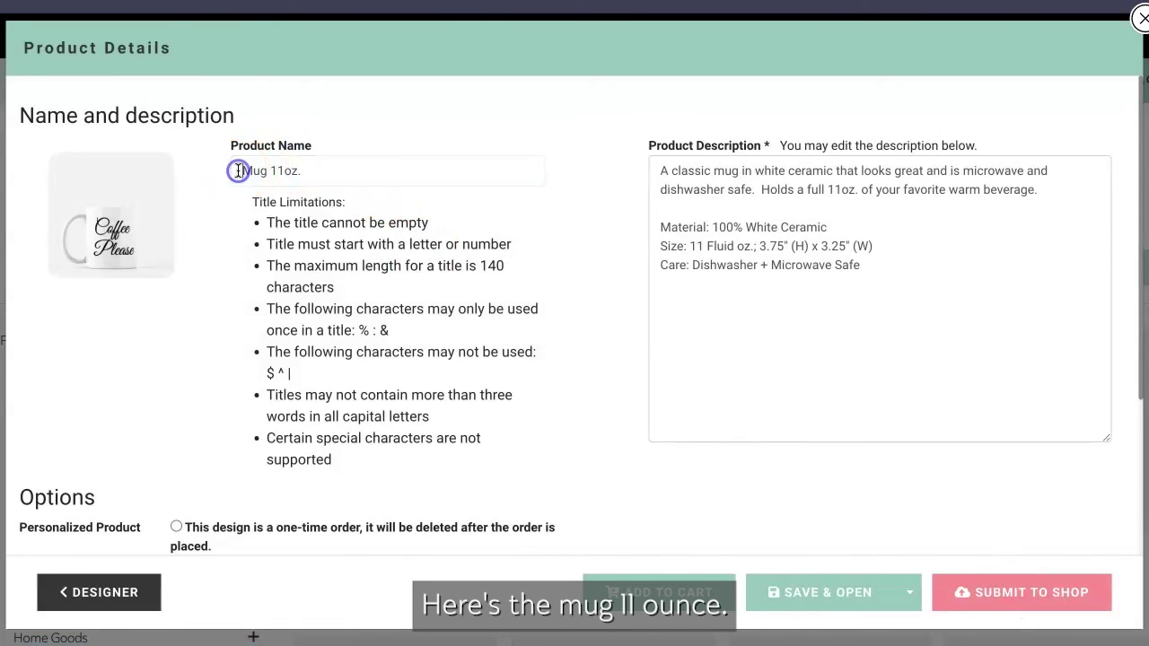
pyautogui.click(694, 249)
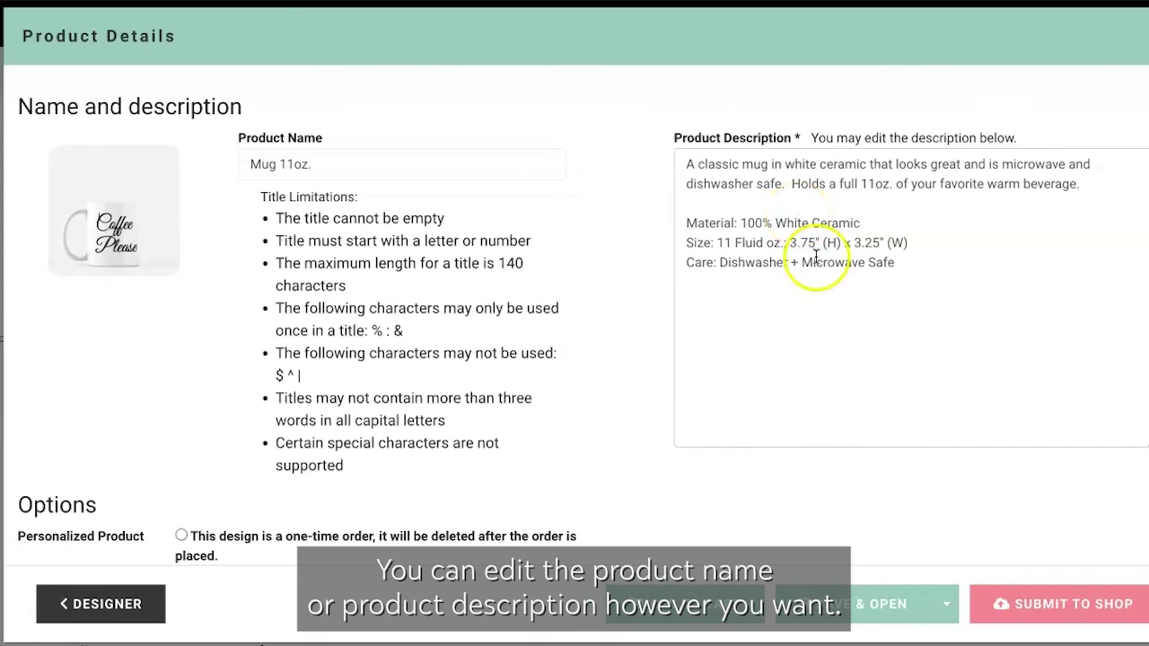
pyautogui.scroll(-3, 884, 493)
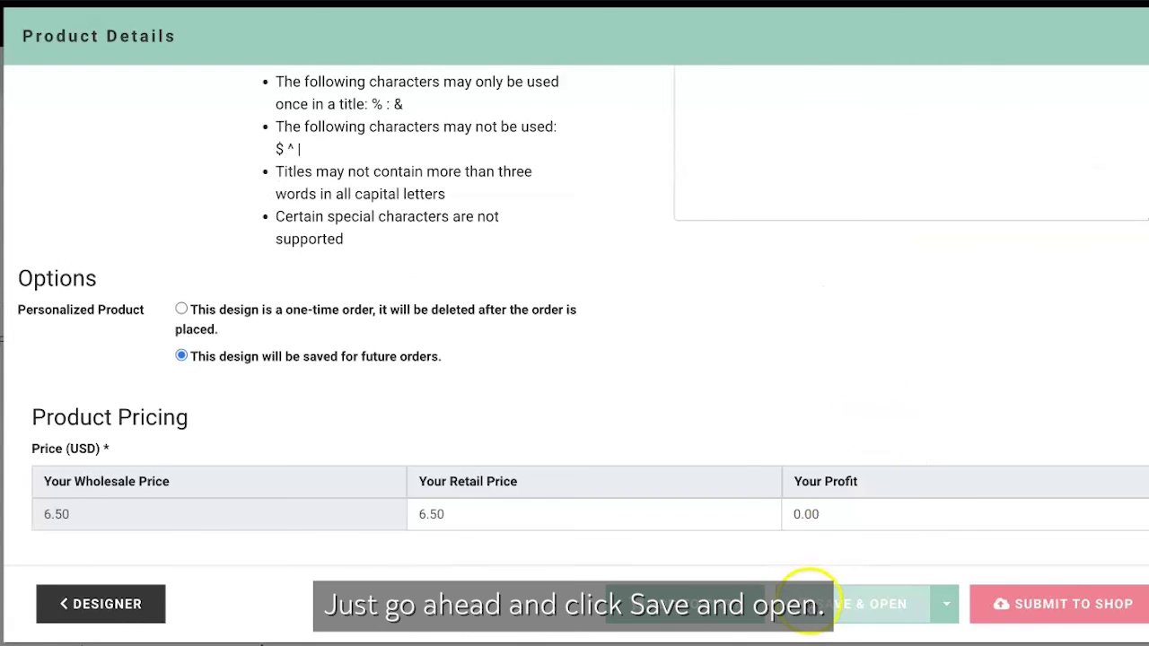
pyautogui.click(808, 600)
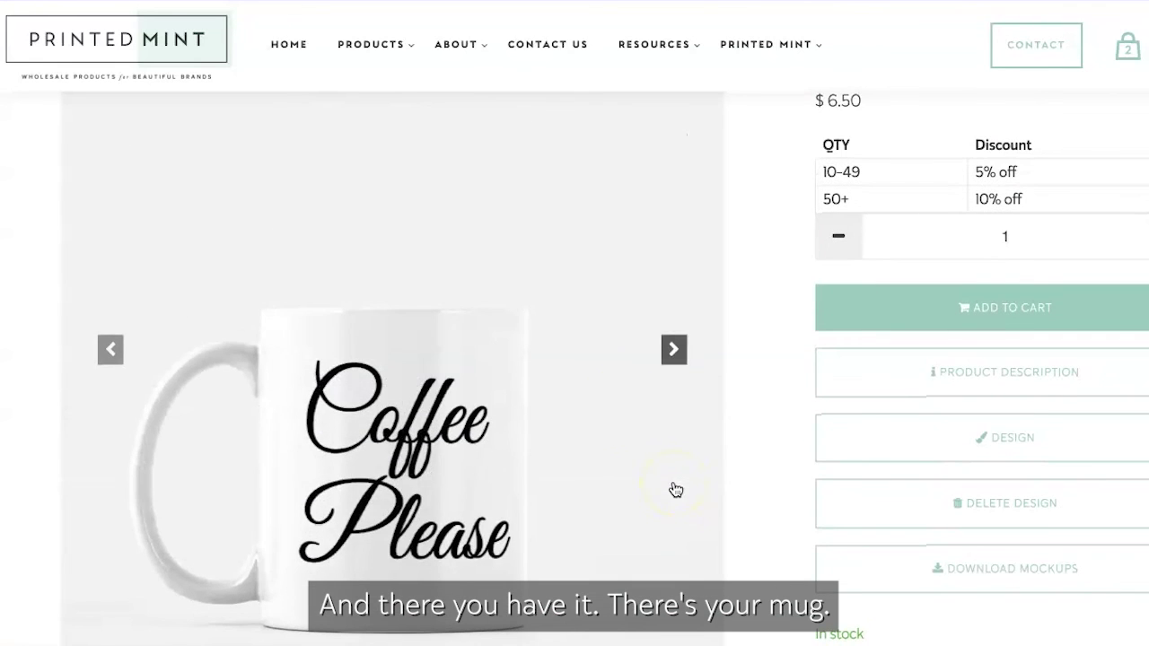